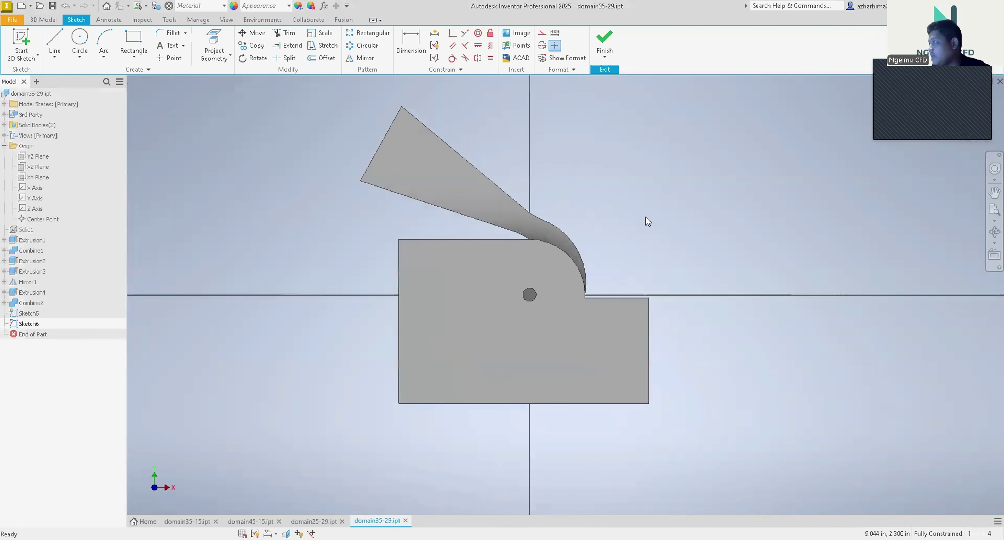
- Slice the graphics at the sketch plane to examine the runner blades and nozzle passage, and finish the sketch
{"action": "right_click", "coordinate": [646, 218]}
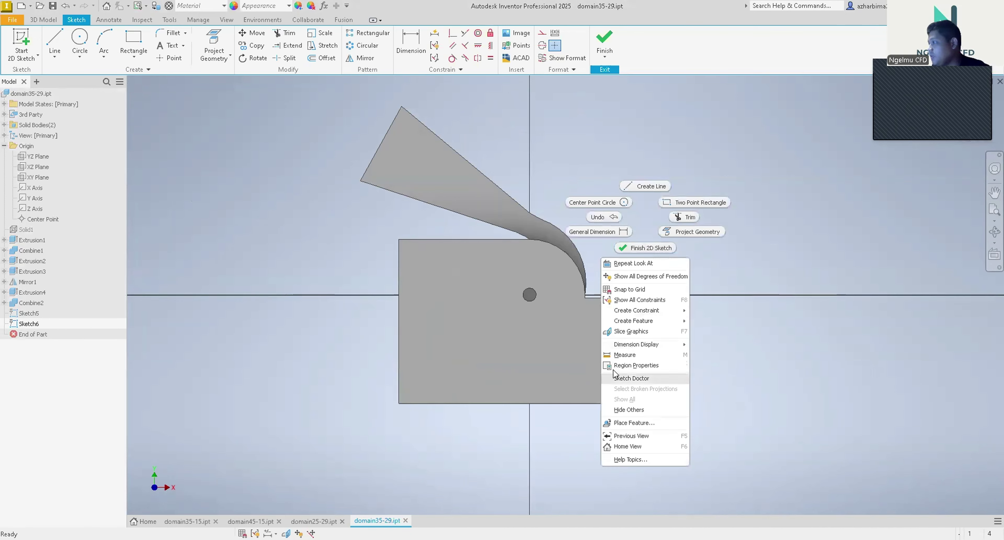
{"action": "left_click", "coordinate": [620, 331]}
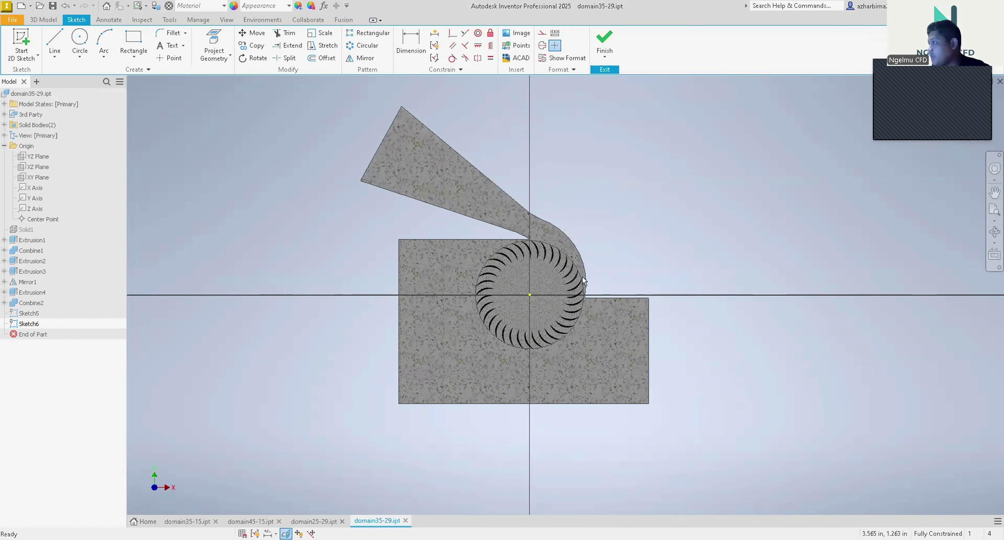
{"action": "scroll", "coordinate": [582, 277], "scroll_direction": "up", "scroll_amount": 3}
{"action": "scroll", "coordinate": [549, 246], "scroll_direction": "up", "scroll_amount": 3}
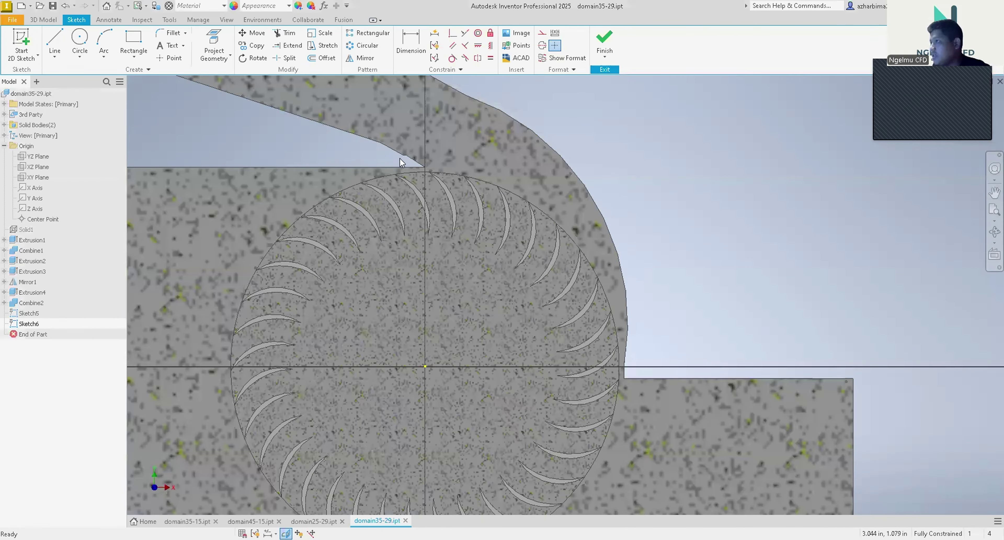
{"action": "scroll", "coordinate": [462, 189], "scroll_direction": "down", "scroll_amount": 5}
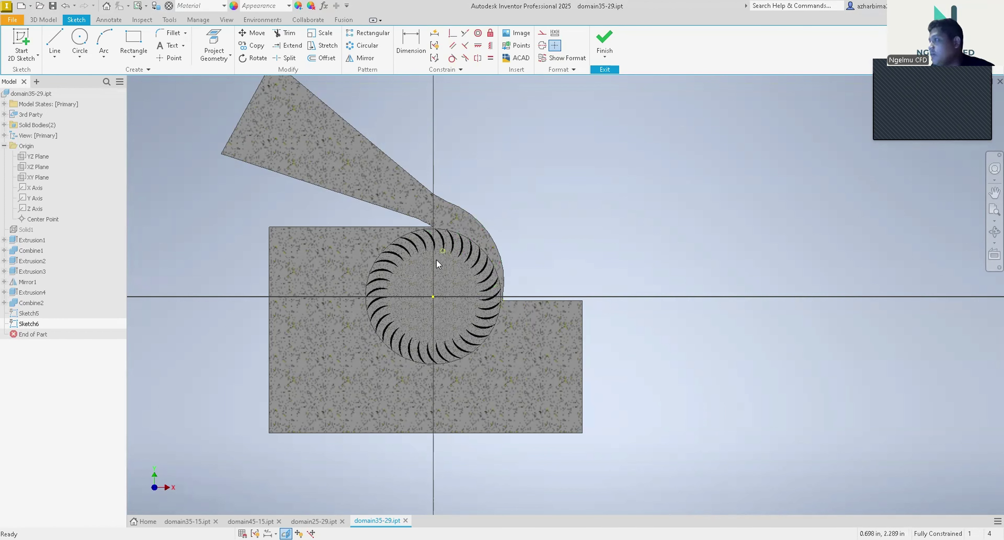
{"action": "scroll", "coordinate": [436, 259], "scroll_direction": "up", "scroll_amount": 3}
{"action": "scroll", "coordinate": [430, 265], "scroll_direction": "down", "scroll_amount": 3}
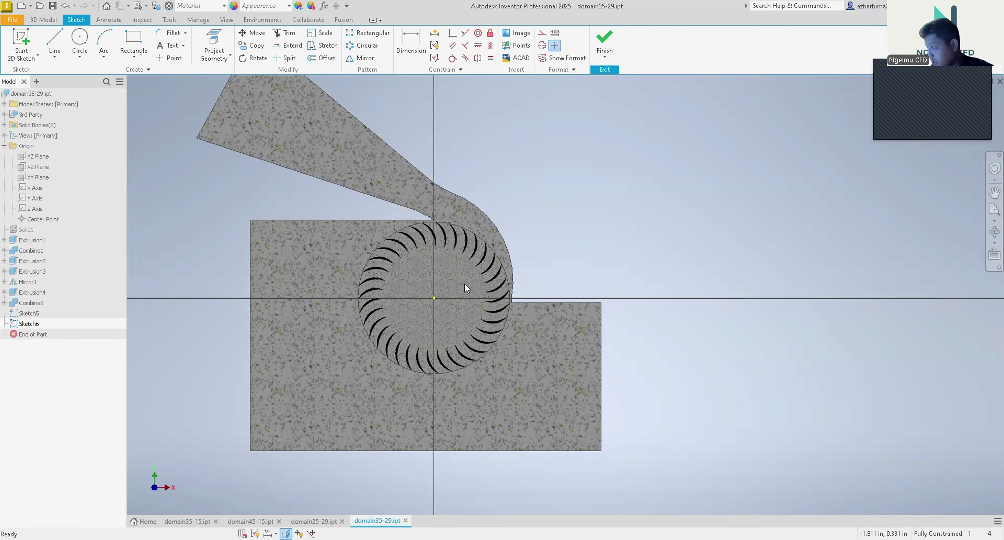
{"action": "left_click", "coordinate": [604, 51]}
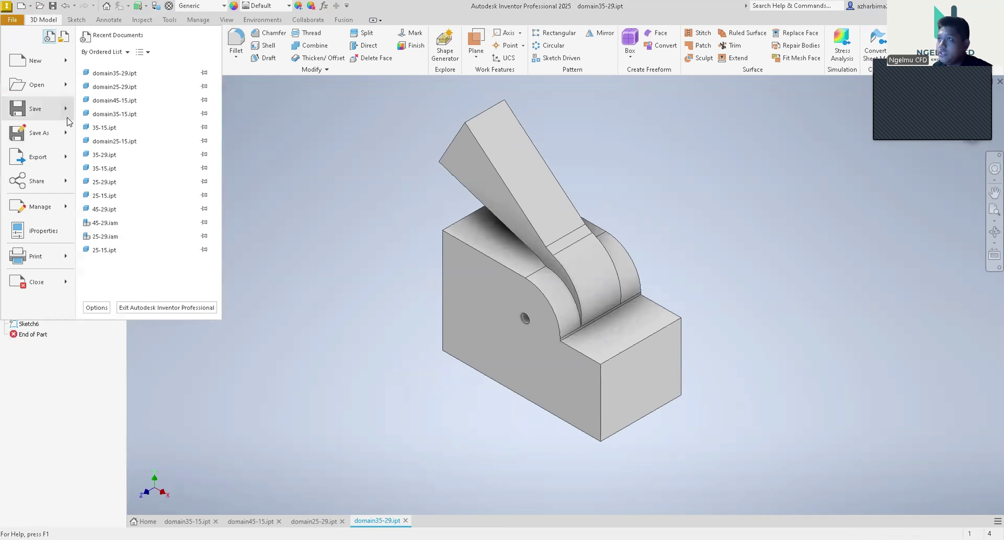
- Open the STEP file 45-29.stp from the ccross-flow folder as a new part
{"action": "mouse_move", "coordinate": [37, 84]}
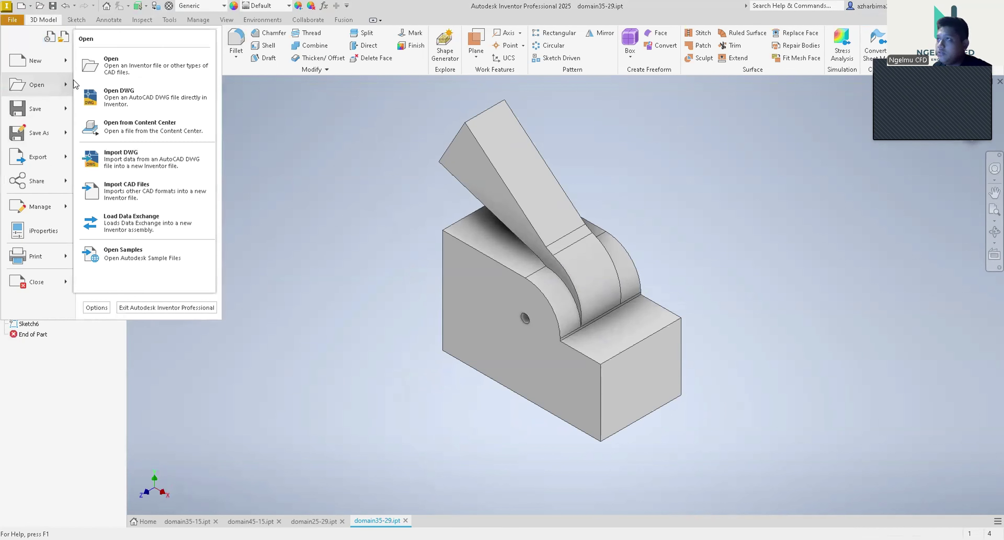
{"action": "left_click", "coordinate": [103, 72]}
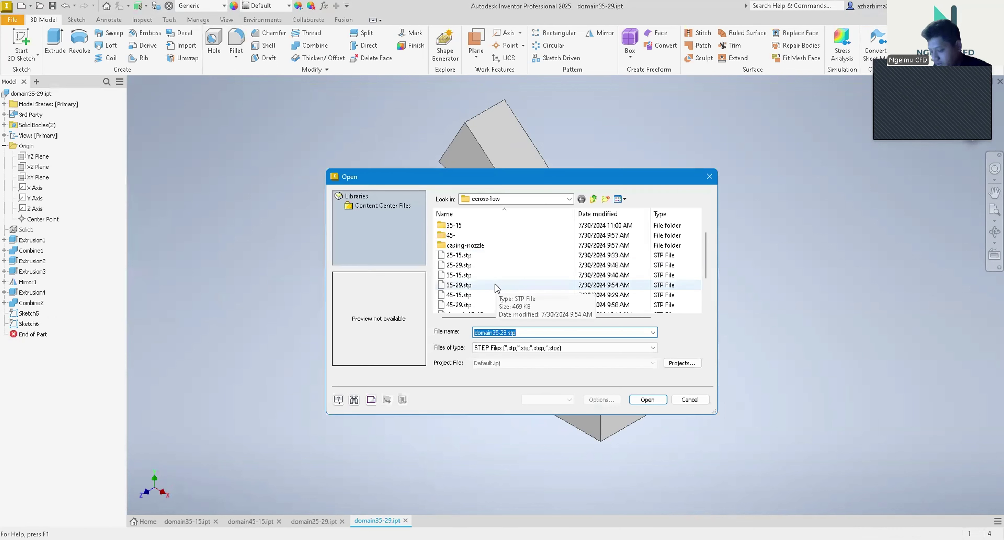
{"action": "left_click", "coordinate": [474, 305]}
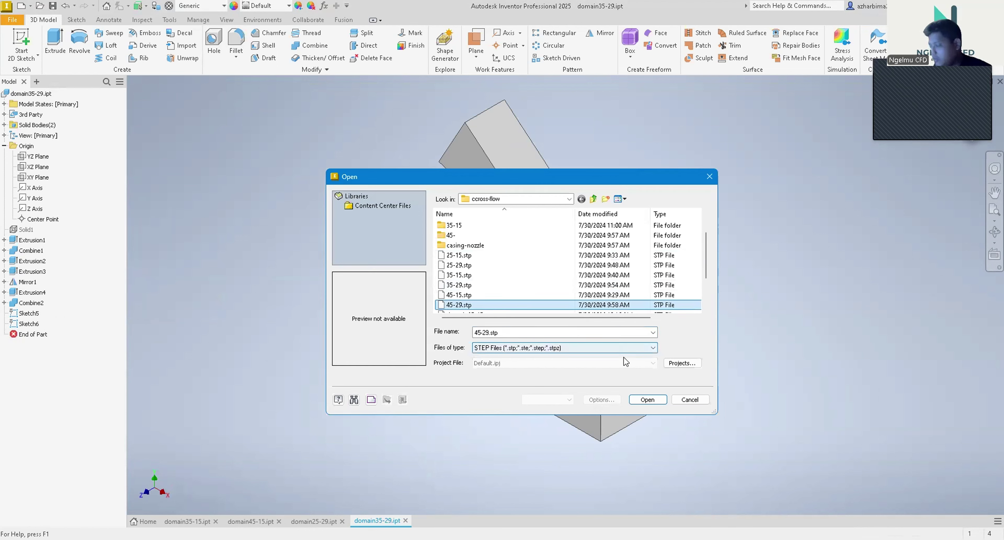
{"action": "left_click", "coordinate": [647, 399]}
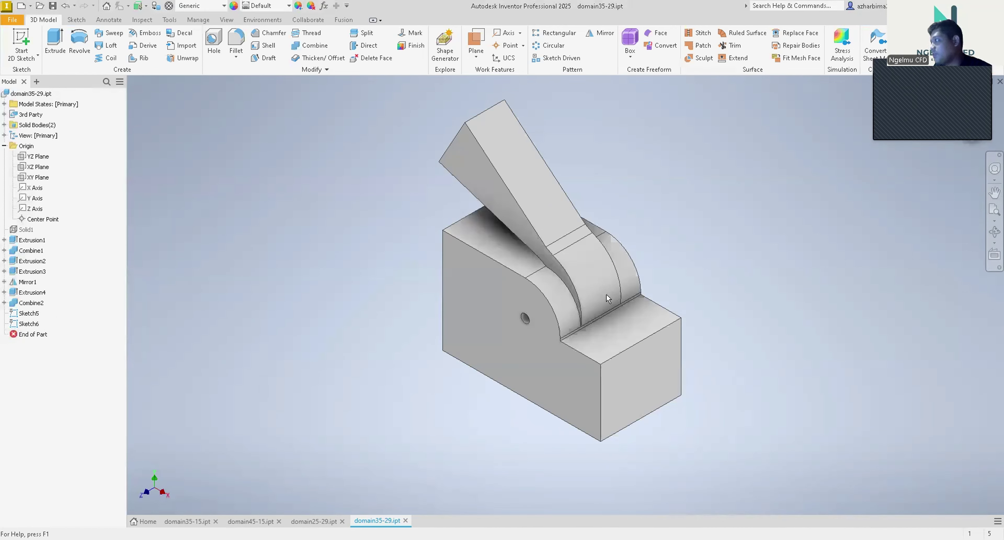
{"action": "left_click", "coordinate": [281, 443]}
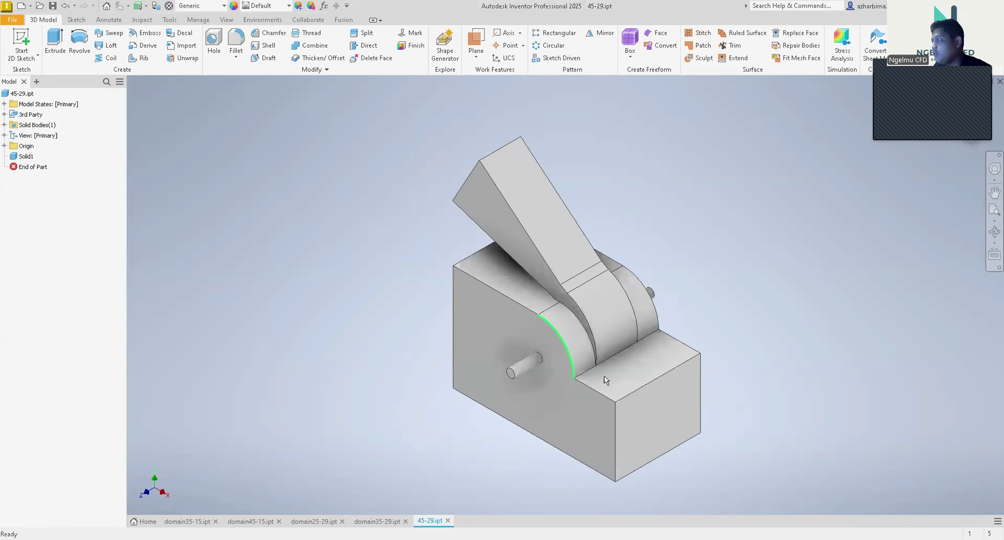
- Examine the runner inside the open casing and the protruding shaft end from several angles
{"action": "middle_click_drag", "start_coordinate": [559, 320], "coordinate": [632, 224], "text": "shift"}
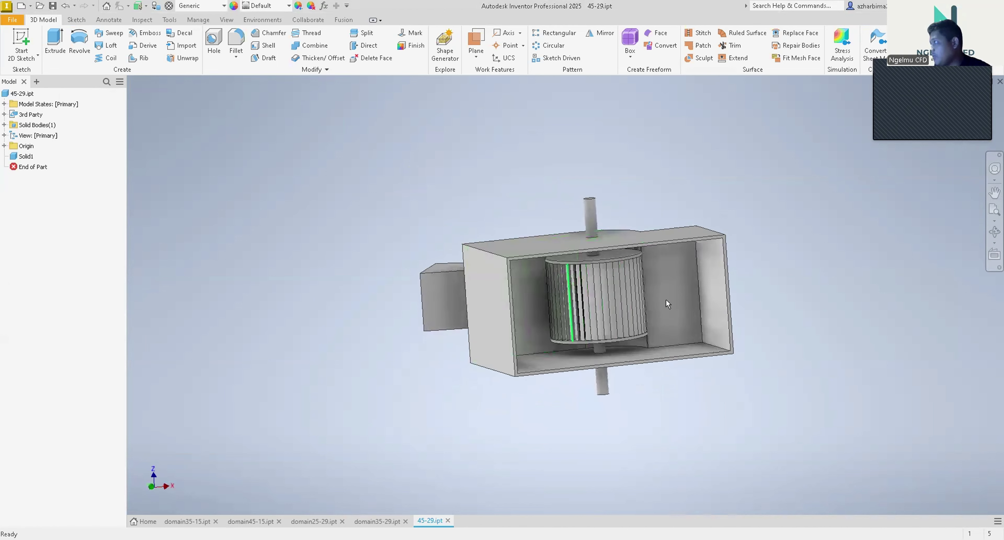
{"action": "scroll", "coordinate": [668, 275], "scroll_direction": "down", "scroll_amount": 4}
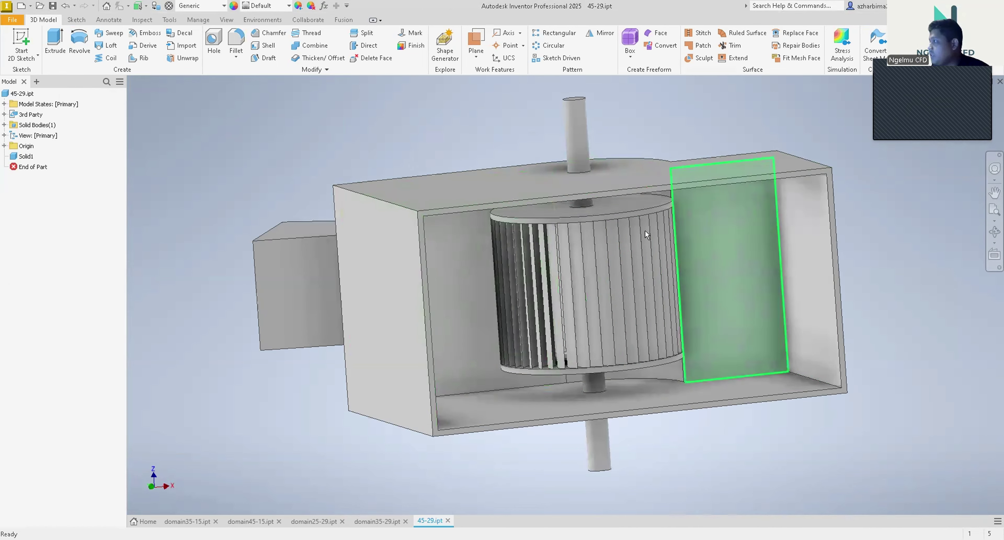
{"action": "middle_click_drag", "start_coordinate": [656, 288], "coordinate": [601, 332], "text": "shift"}
{"action": "scroll", "coordinate": [601, 331], "scroll_direction": "up", "scroll_amount": 5}
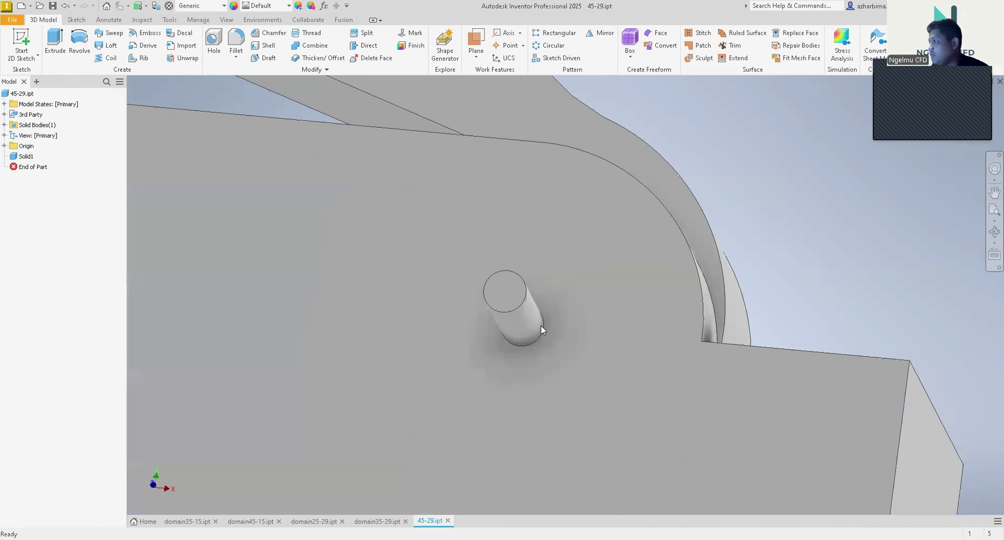
{"action": "scroll", "coordinate": [472, 264], "scroll_direction": "up", "scroll_amount": 2}
{"action": "scroll", "coordinate": [594, 347], "scroll_direction": "down", "scroll_amount": 4}
{"action": "scroll", "coordinate": [563, 353], "scroll_direction": "up", "scroll_amount": 3}
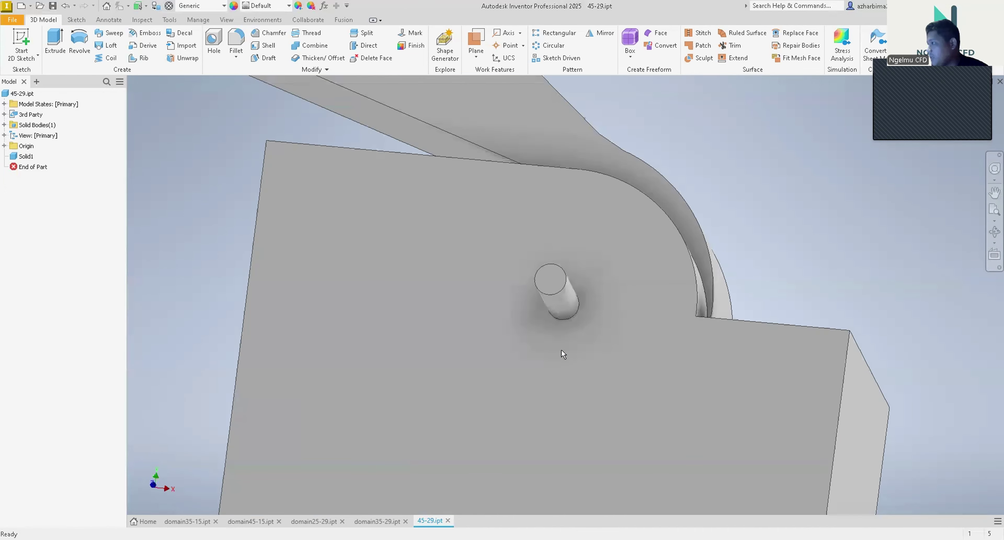
- Start a sketch on the shaft's end face and project the outlines of the casing and nozzle side faces
{"action": "left_click", "coordinate": [548, 277]}
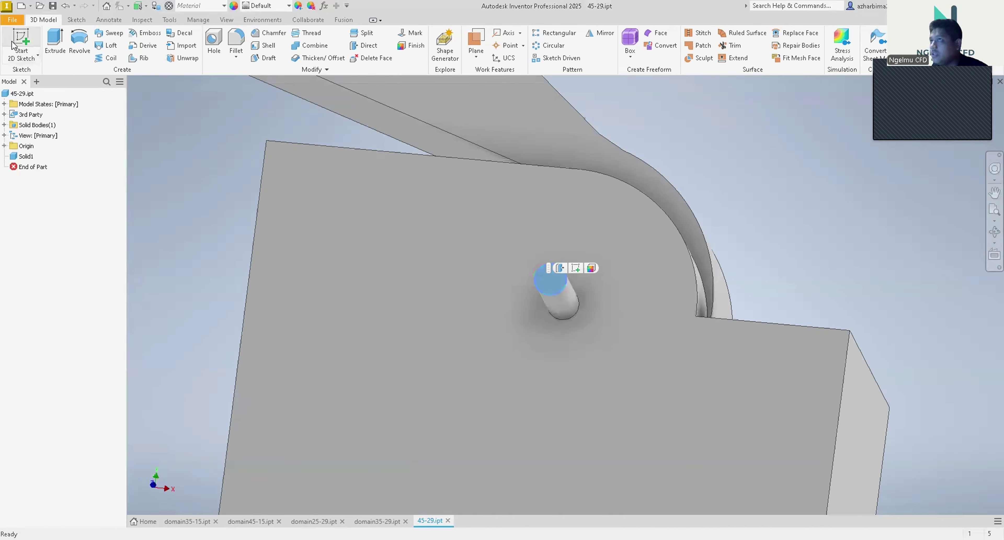
{"action": "scroll", "coordinate": [592, 272], "scroll_direction": "down", "scroll_amount": 5}
{"action": "scroll", "coordinate": [603, 257], "scroll_direction": "up", "scroll_amount": 3}
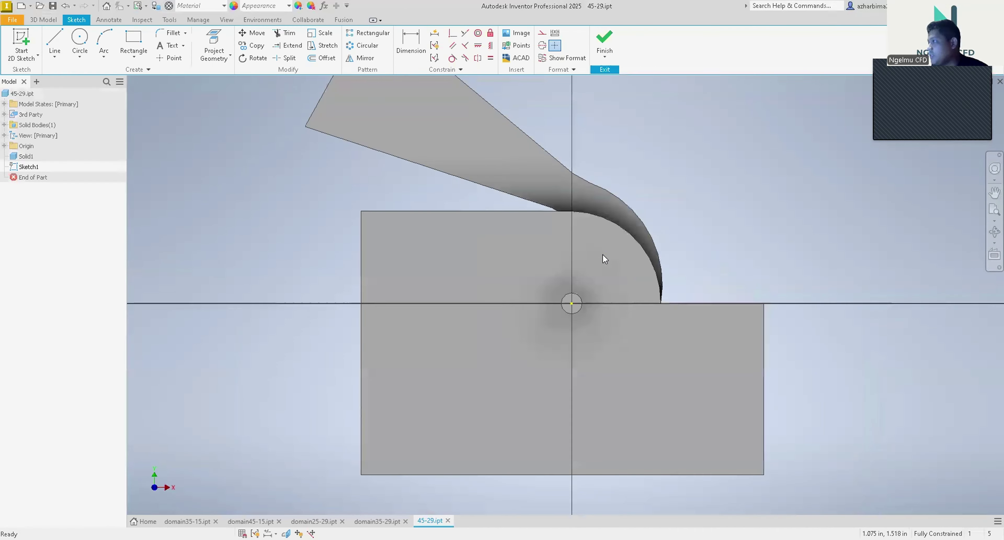
{"action": "left_click", "coordinate": [214, 46]}
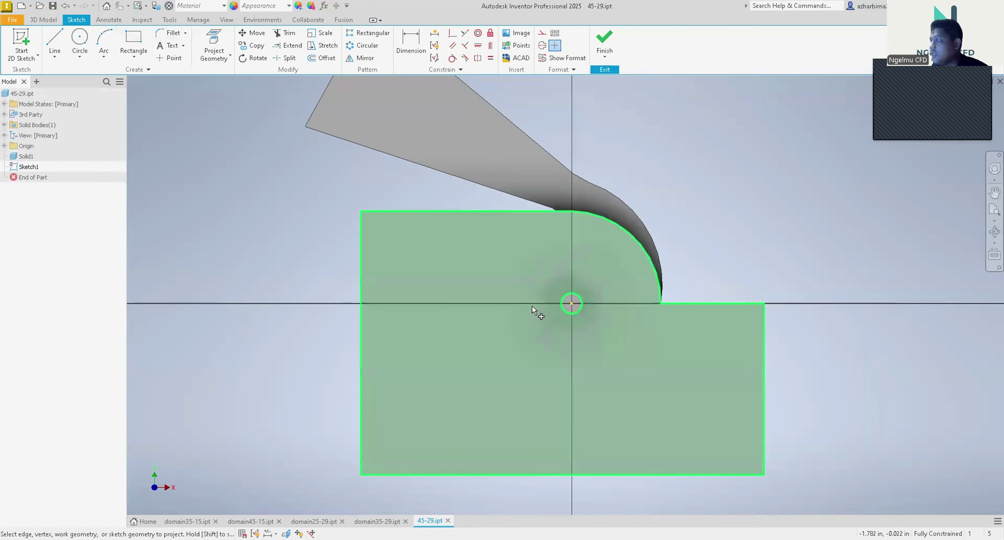
{"action": "left_click", "coordinate": [425, 253]}
{"action": "left_click", "coordinate": [446, 130]}
{"action": "key", "text": "Escape"}
- Extrude the three projected profiles as a new solid up to the end face of the shaft on the opposite side
{"action": "left_click", "coordinate": [43, 20]}
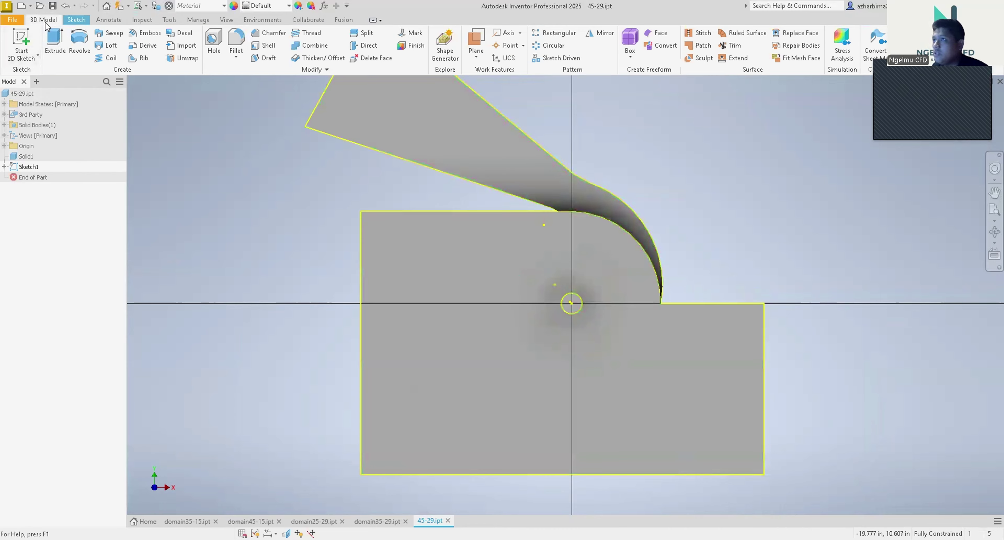
{"action": "left_click", "coordinate": [57, 48]}
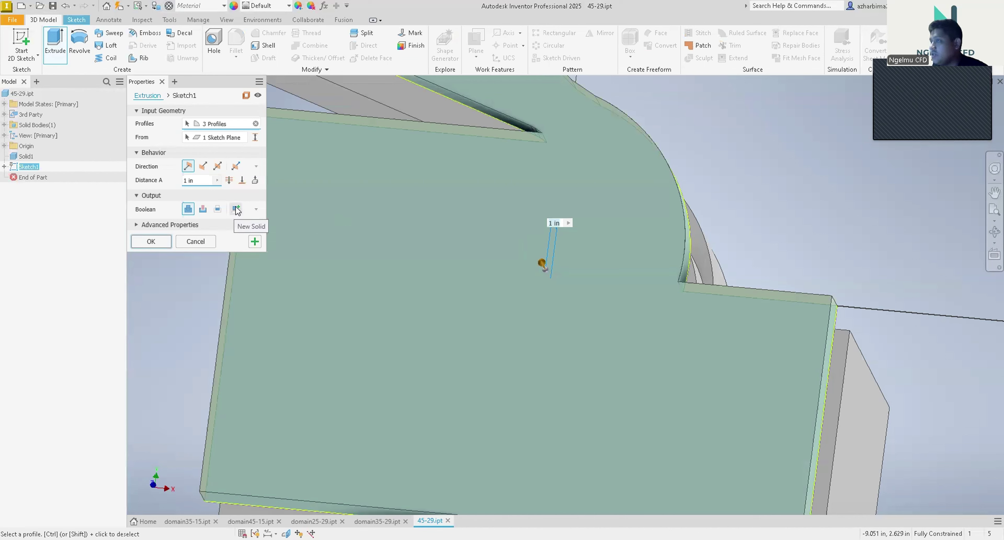
{"action": "scroll", "coordinate": [416, 256], "scroll_direction": "down", "scroll_amount": 5}
{"action": "middle_click_drag", "start_coordinate": [416, 256], "coordinate": [498, 201], "text": "shift"}
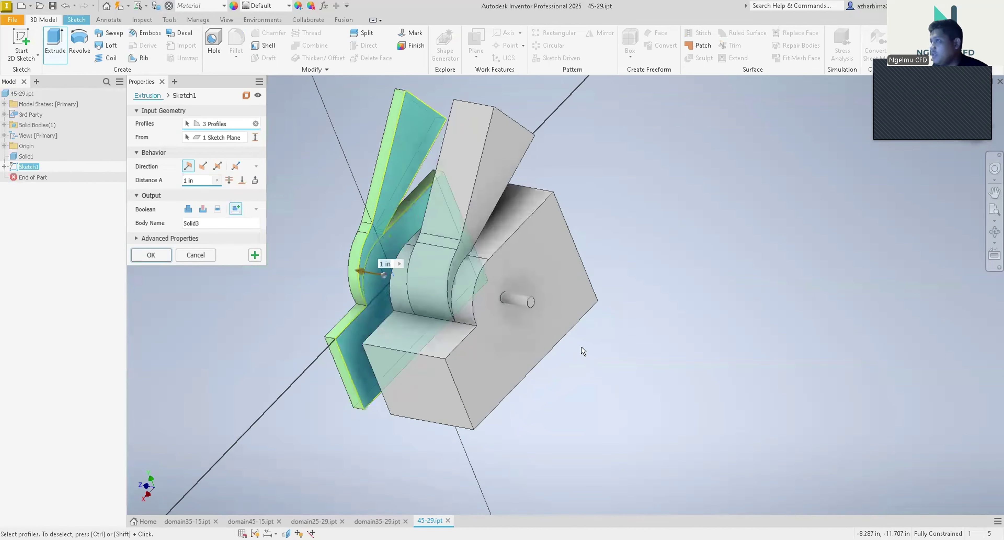
{"action": "left_click", "coordinate": [243, 180]}
{"action": "scroll", "coordinate": [542, 308], "scroll_direction": "up", "scroll_amount": 5}
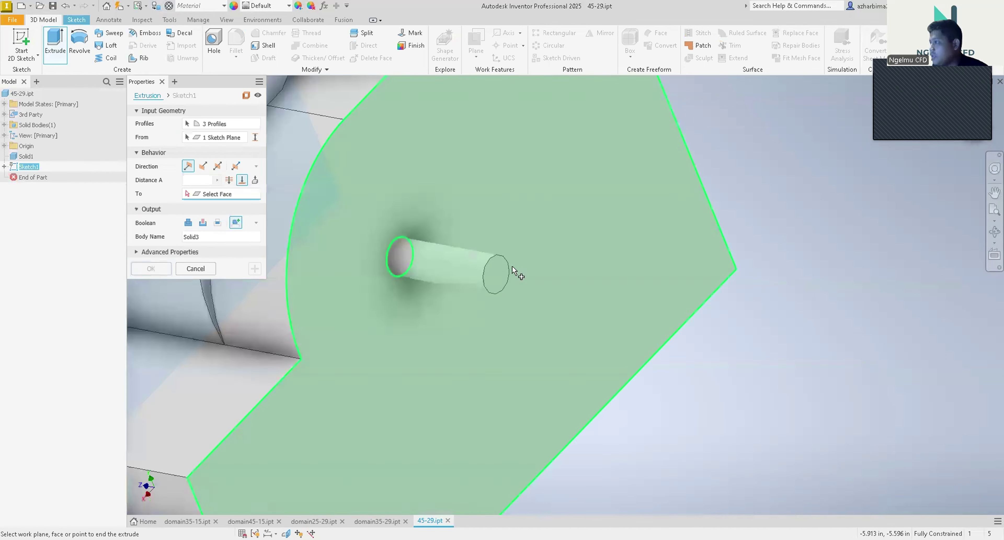
{"action": "left_click", "coordinate": [500, 292]}
{"action": "scroll", "coordinate": [500, 291], "scroll_direction": "down", "scroll_amount": 5}
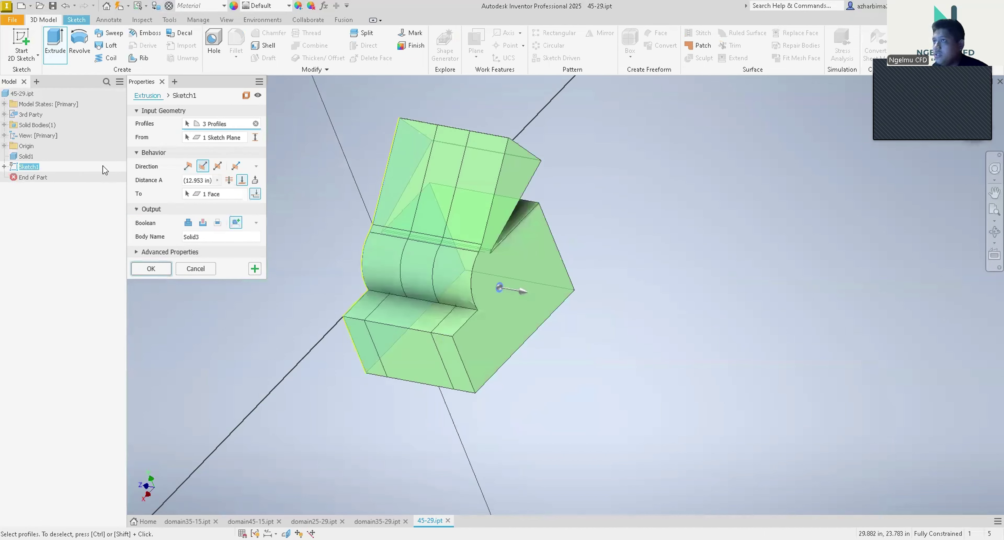
{"action": "key", "text": "Return"}
- Cut the imported turbine body Solid2 from the extruded Solid3 with Combine, without keeping the tool body
{"action": "left_click", "coordinate": [4, 124]}
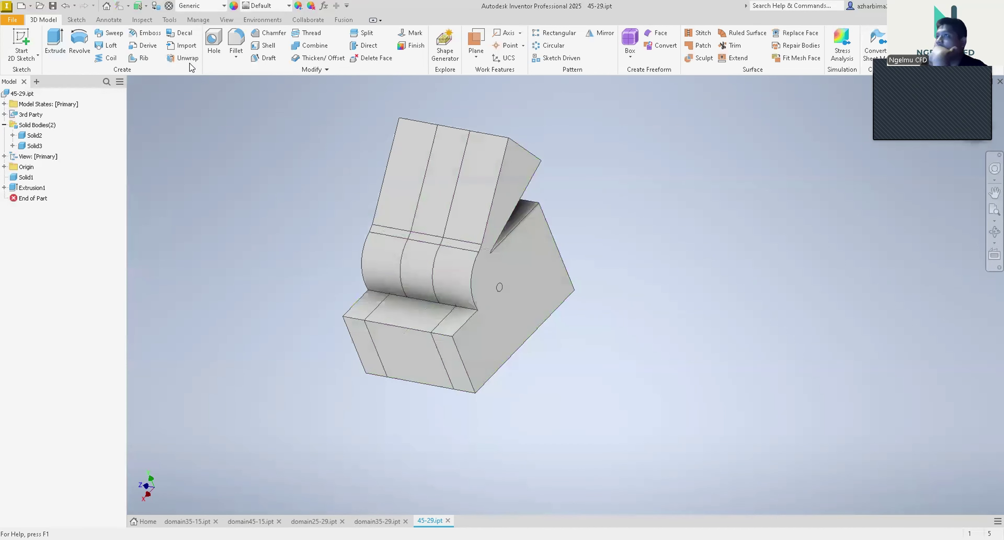
{"action": "left_click", "coordinate": [316, 46]}
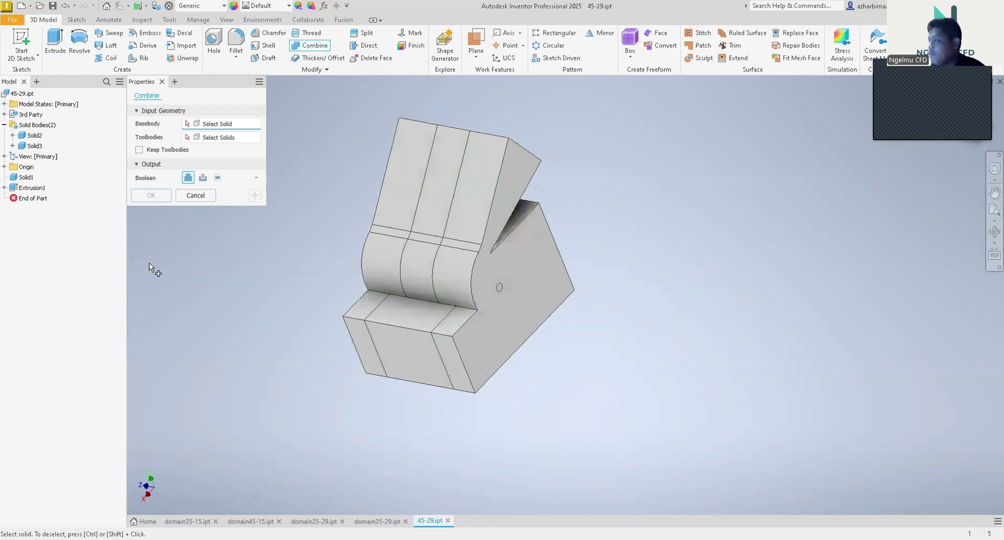
{"action": "left_click", "coordinate": [32, 146]}
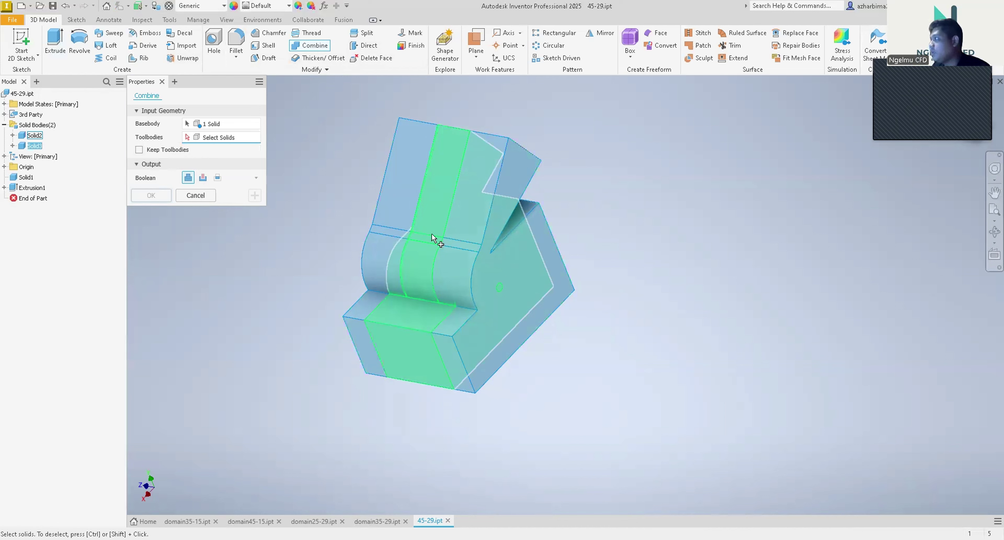
{"action": "left_click", "coordinate": [39, 135]}
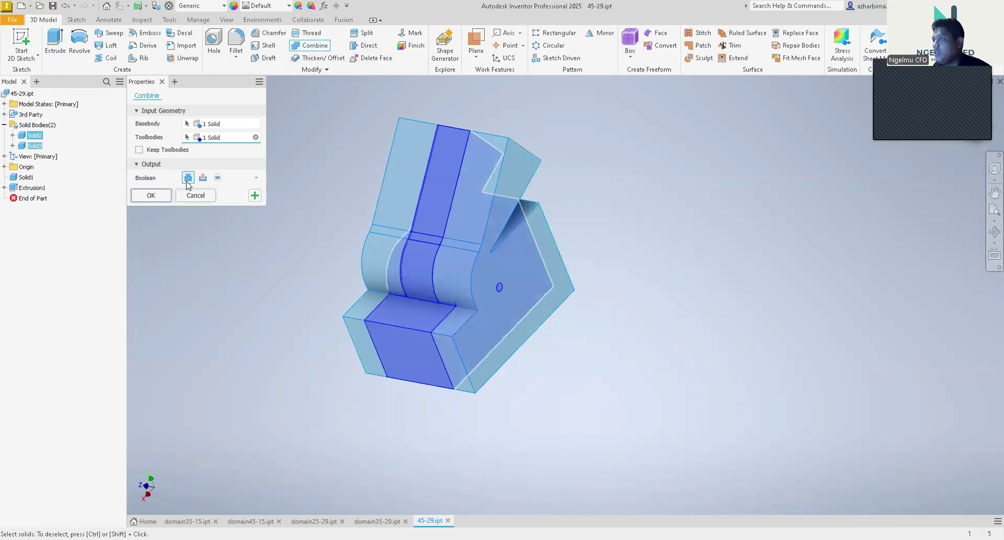
{"action": "left_click", "coordinate": [203, 179]}
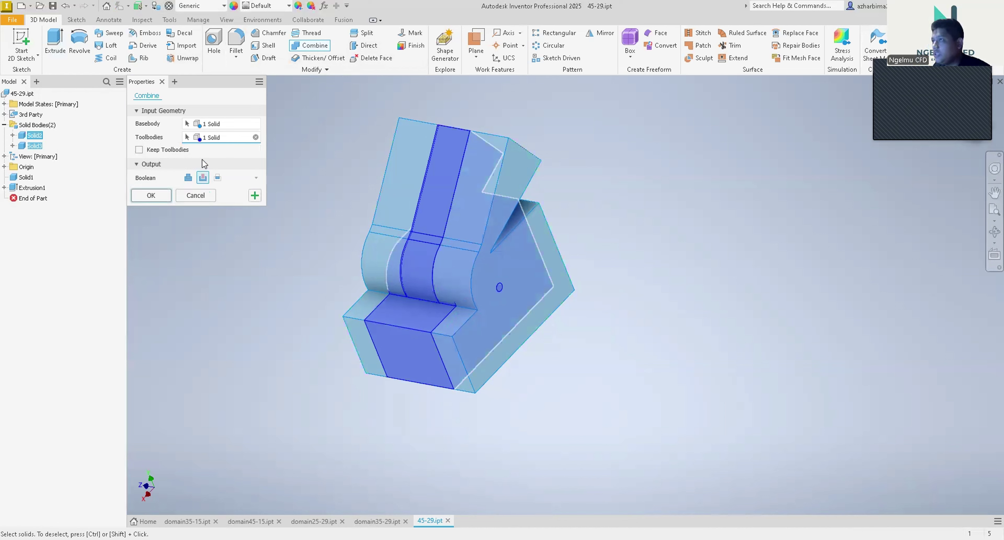
{"action": "left_click", "coordinate": [151, 195]}
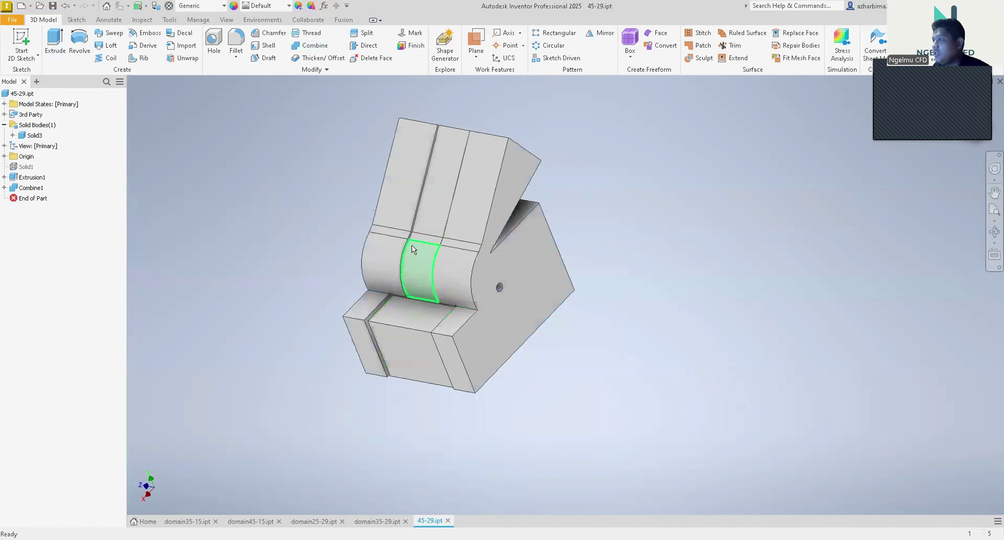
- Start a sketch on the combined body's outer side face around the shaft hole and project the face's outline
{"action": "scroll", "coordinate": [413, 246], "scroll_direction": "down", "scroll_amount": 3}
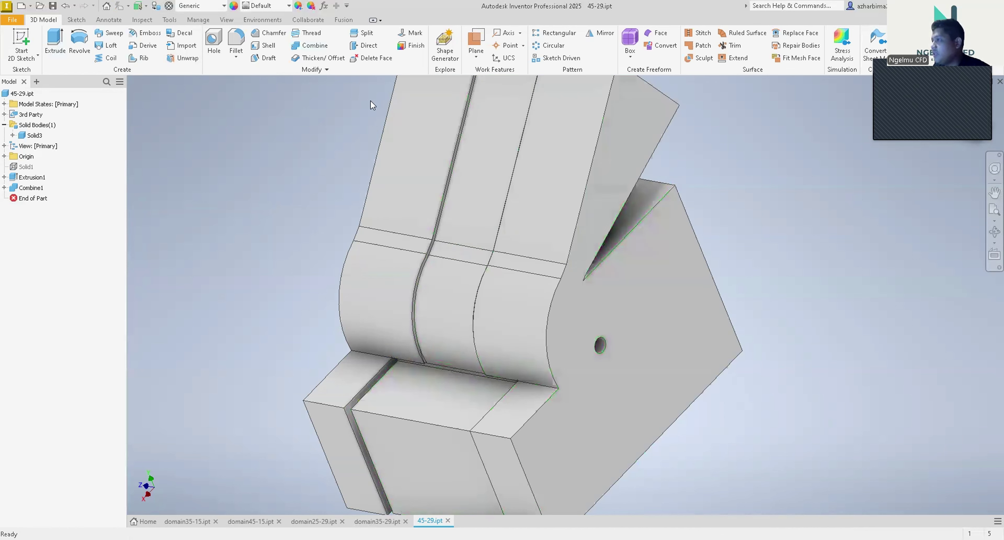
{"action": "left_click", "coordinate": [620, 312]}
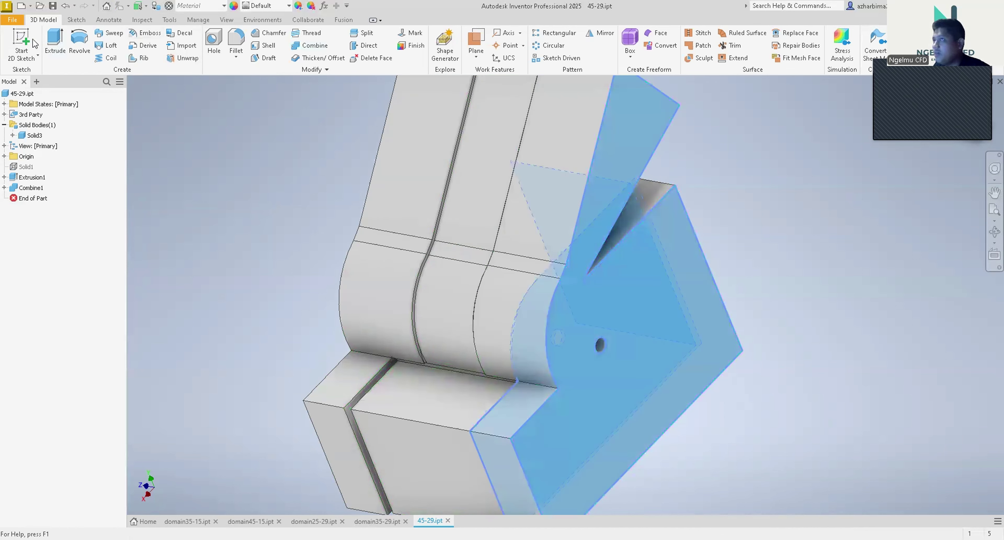
{"action": "left_click", "coordinate": [21, 43]}
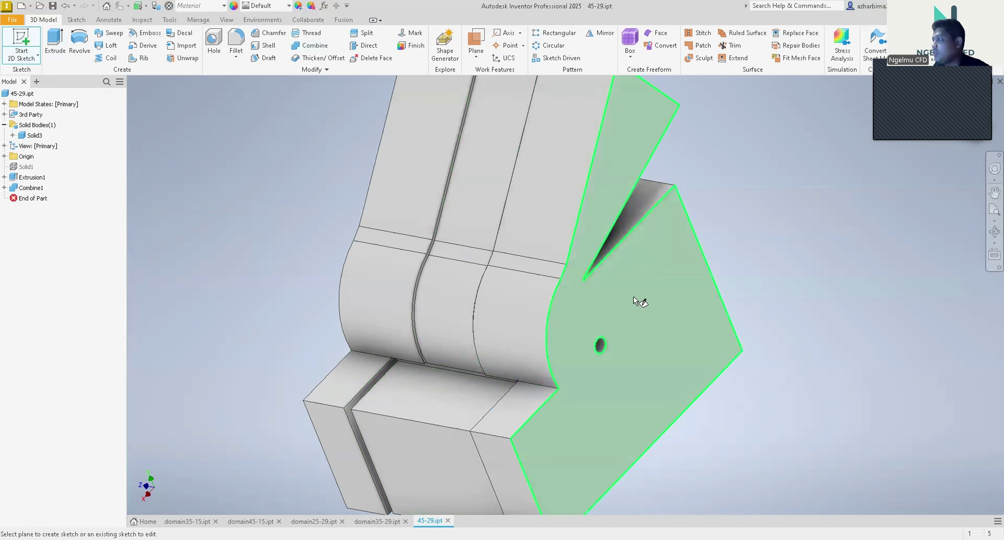
{"action": "left_click", "coordinate": [634, 297]}
{"action": "key", "text": "p"}
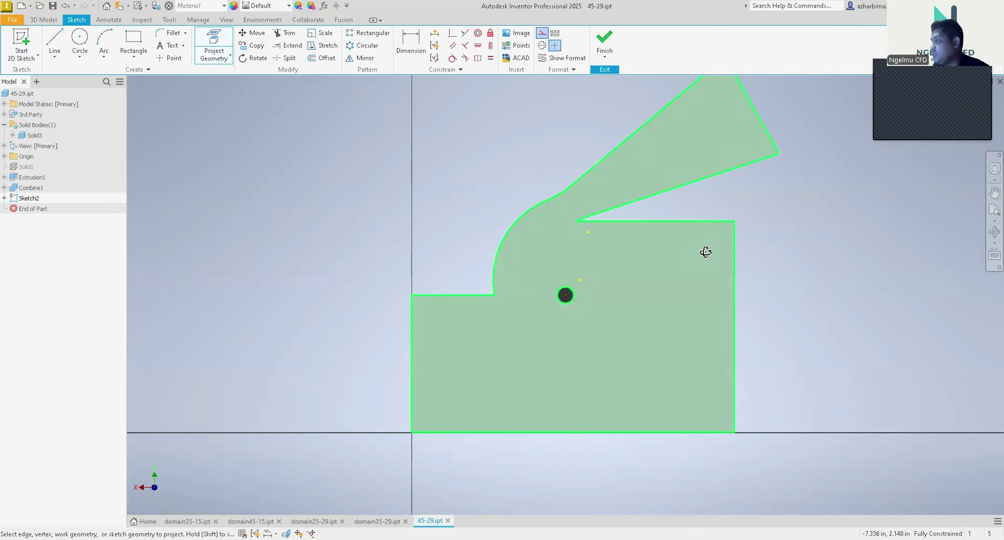
- Cut away the outer side section by extruding the projected face profile inward up to the middle section's side face
{"action": "middle_click_drag", "start_coordinate": [706, 252], "coordinate": [649, 276], "text": "shift"}
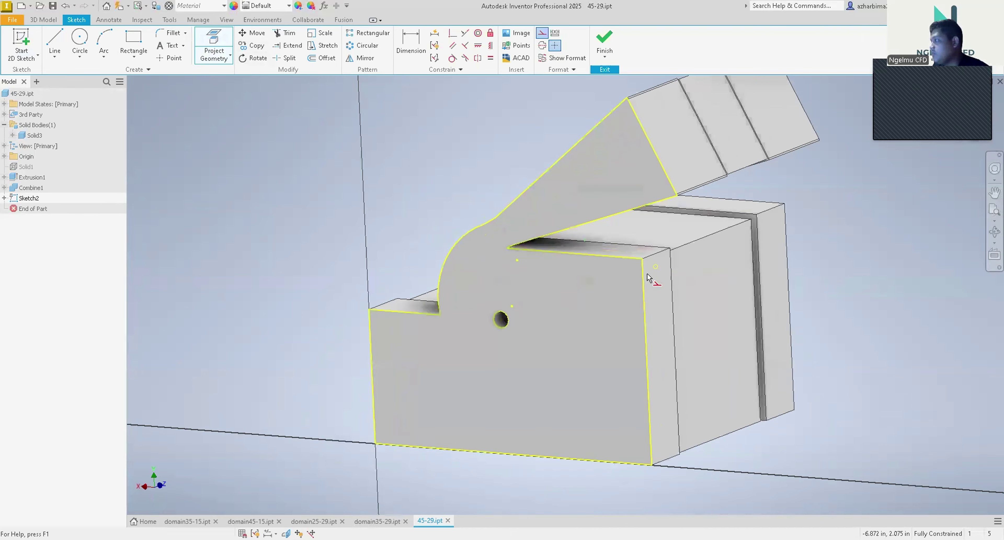
{"action": "left_click", "coordinate": [52, 21]}
{"action": "left_click", "coordinate": [55, 43]}
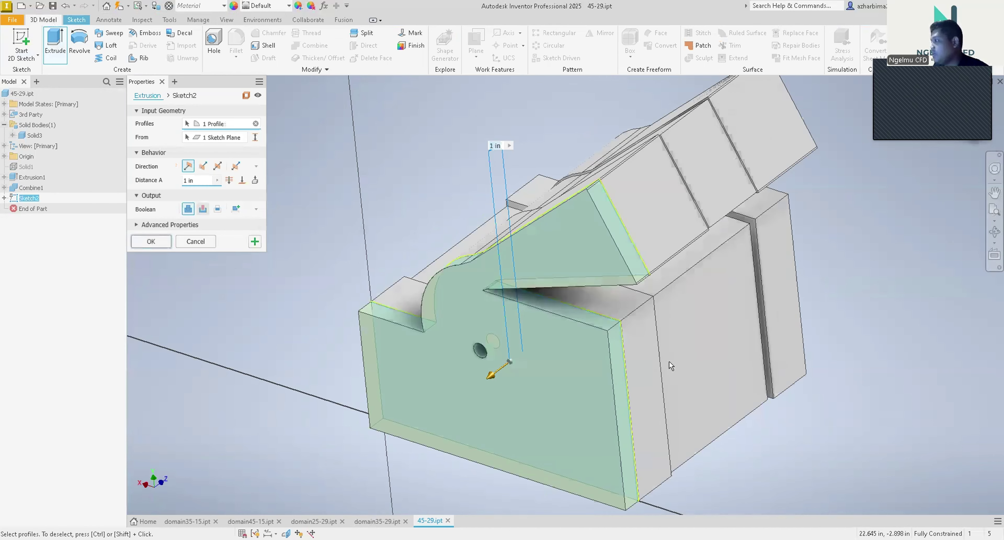
{"action": "mouse_move", "coordinate": [669, 361]}
{"action": "middle_mouse_down", "text": "shift"}
{"action": "mouse_move", "coordinate": [619, 296]}
{"action": "mouse_move", "coordinate": [243, 189]}
{"action": "middle_mouse_up", "text": "shift"}
{"action": "left_click", "coordinate": [243, 181]}
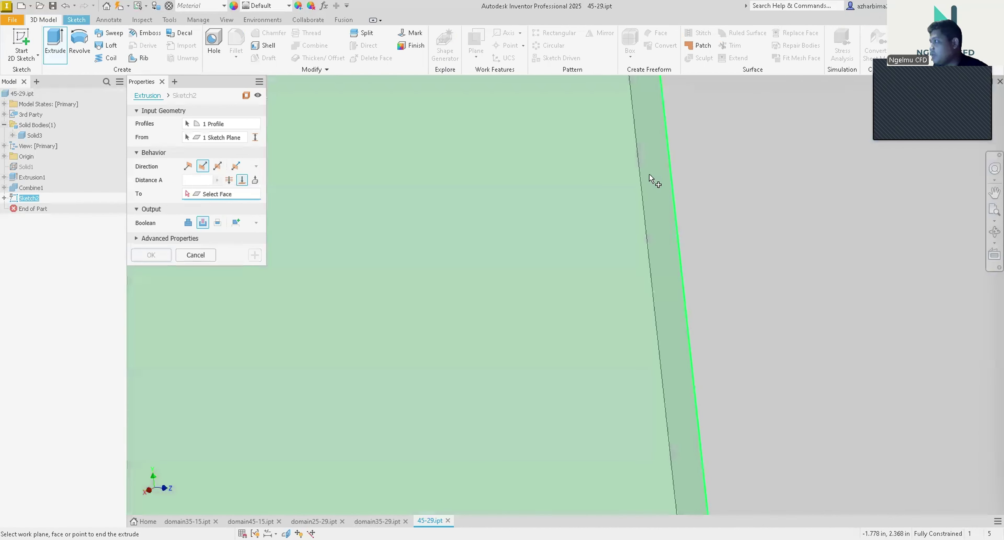
{"action": "left_click", "coordinate": [649, 173]}
{"action": "scroll", "coordinate": [635, 189], "scroll_direction": "down", "scroll_amount": 6}
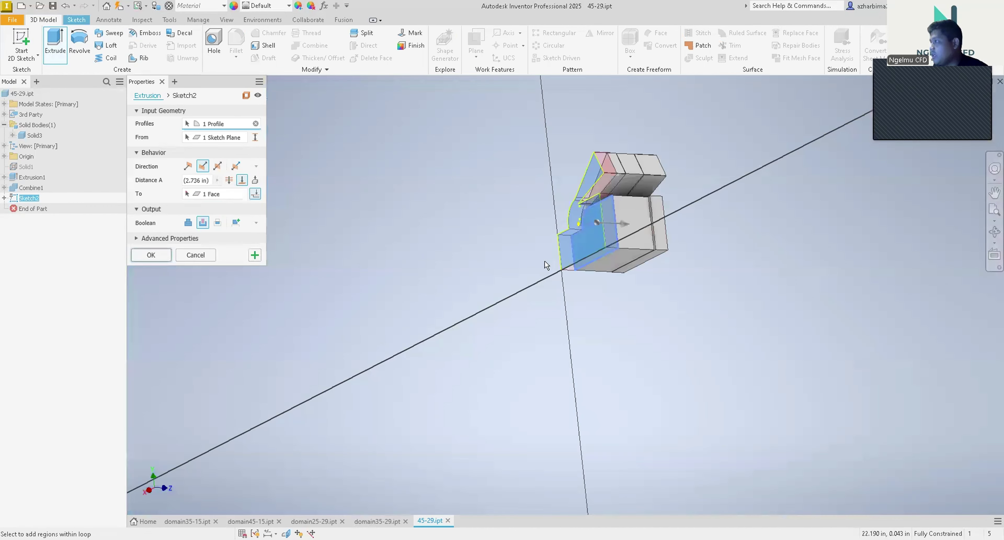
{"action": "scroll", "coordinate": [500, 217], "scroll_direction": "up", "scroll_amount": 2}
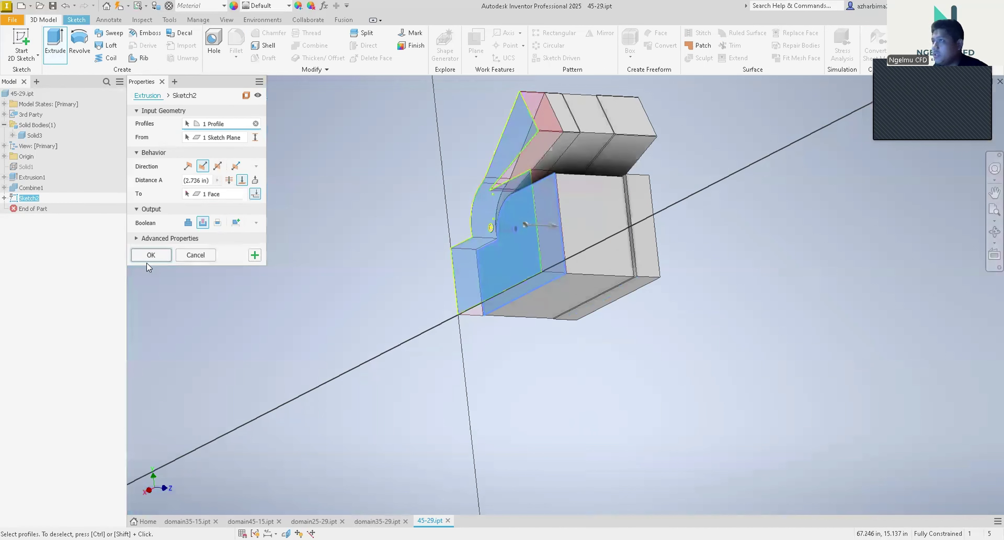
{"action": "left_click", "coordinate": [151, 255]}
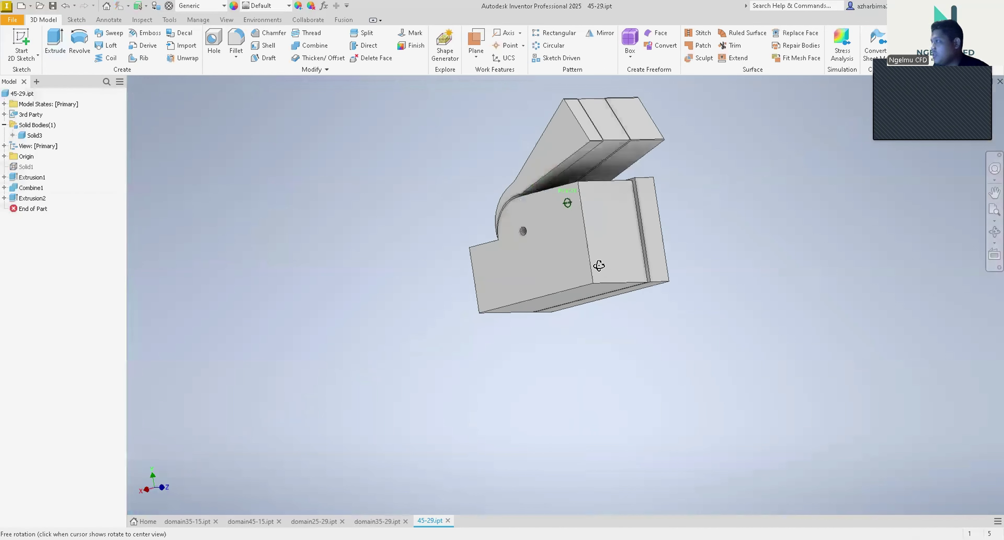
- Start a sketch on the nozzle's remaining outer side face and project the outlines of the nozzle and curved casing
{"action": "middle_click_drag", "start_coordinate": [496, 267], "coordinate": [702, 275], "text": "shift"}
{"action": "middle_click_drag", "start_coordinate": [573, 176], "coordinate": [665, 194], "text": "shift"}
{"action": "scroll", "coordinate": [666, 192], "scroll_direction": "up", "scroll_amount": 6}
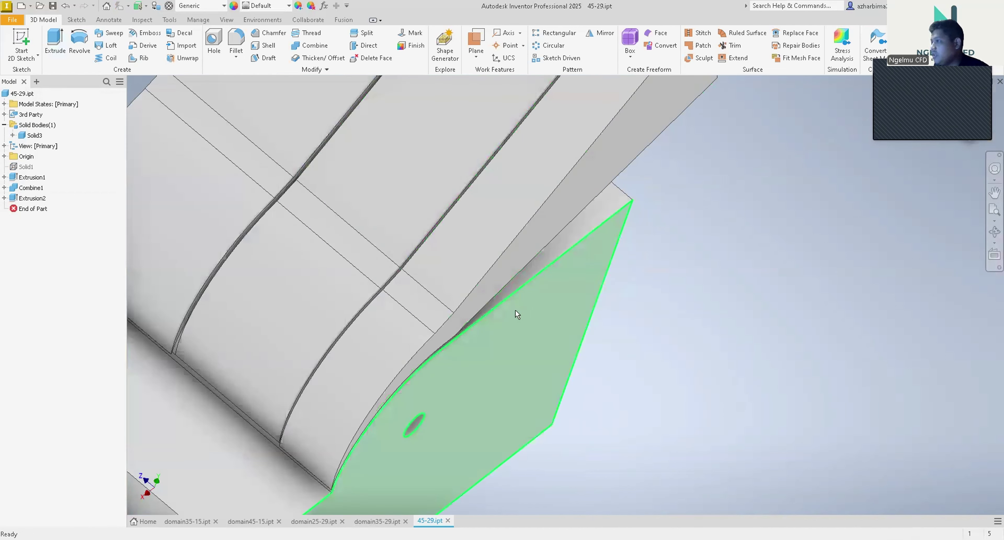
{"action": "left_click", "coordinate": [563, 196]}
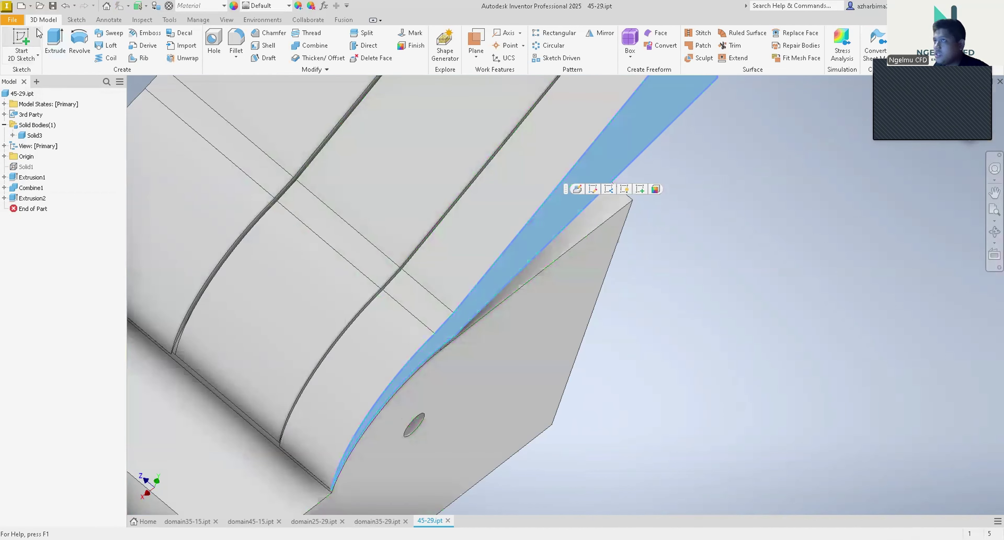
{"action": "left_click", "coordinate": [33, 38]}
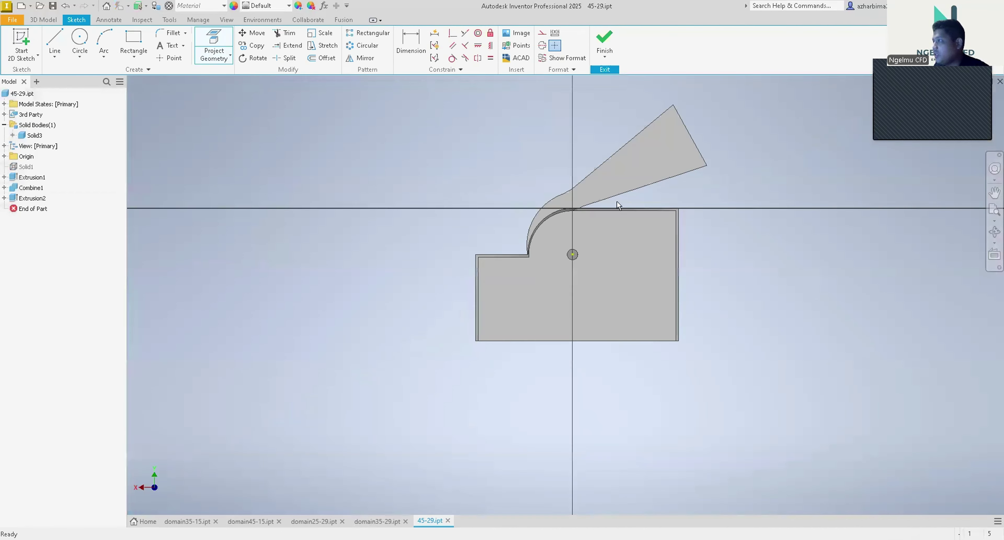
{"action": "scroll", "coordinate": [467, 304], "scroll_direction": "down", "scroll_amount": 2}
{"action": "scroll", "coordinate": [472, 386], "scroll_direction": "up", "scroll_amount": 3}
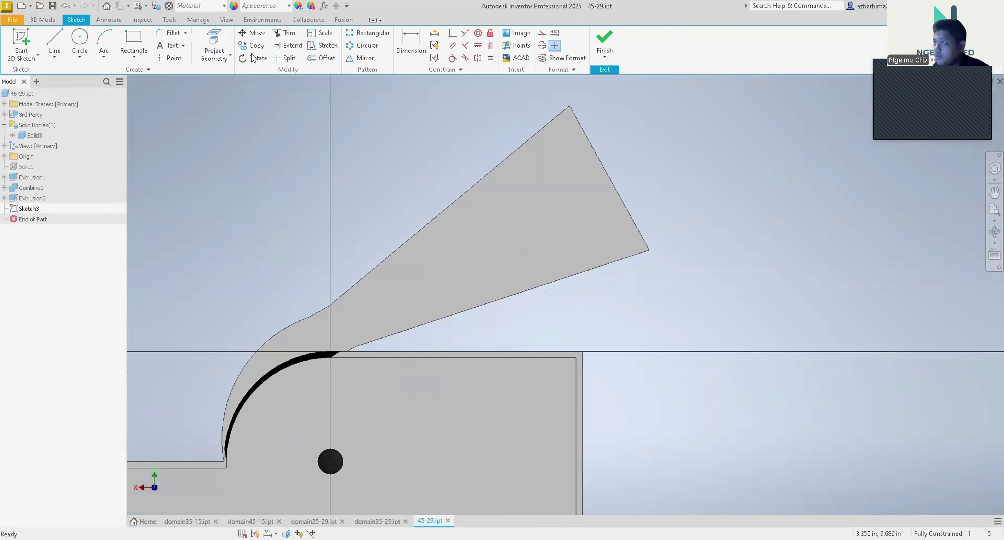
{"action": "left_click", "coordinate": [219, 49]}
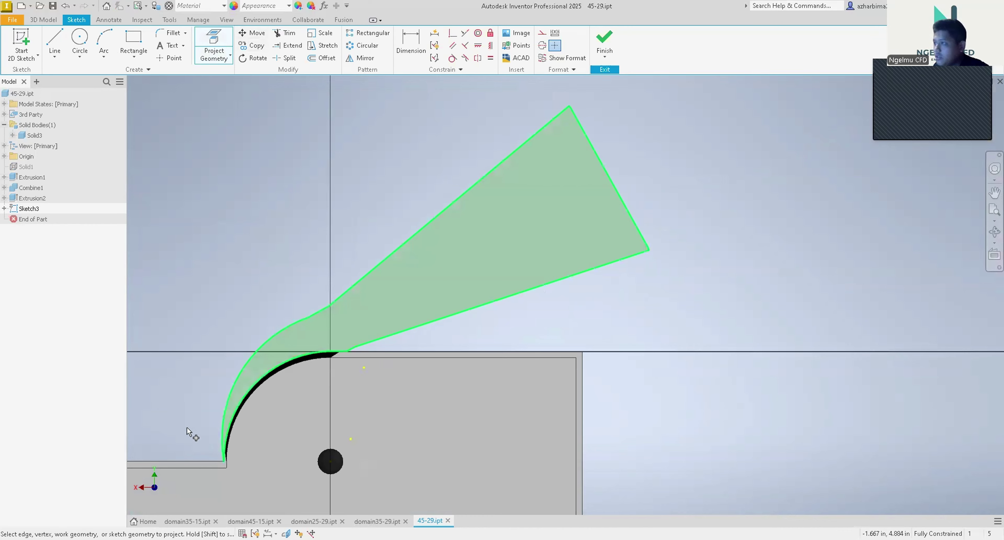
{"action": "scroll", "coordinate": [241, 393], "scroll_direction": "up", "scroll_amount": 5}
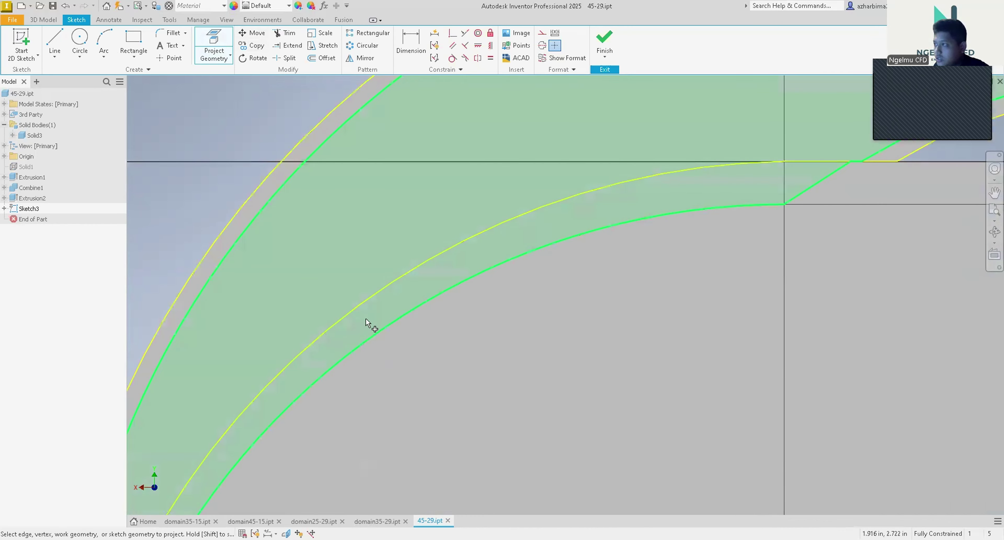
{"action": "left_click", "coordinate": [274, 386]}
- Draw a short line joining the lower ends of the projected curves at the casing corner and finish the sketch
{"action": "scroll", "coordinate": [274, 386], "scroll_direction": "down", "scroll_amount": 5}
{"action": "scroll", "coordinate": [245, 465], "scroll_direction": "up", "scroll_amount": 4}
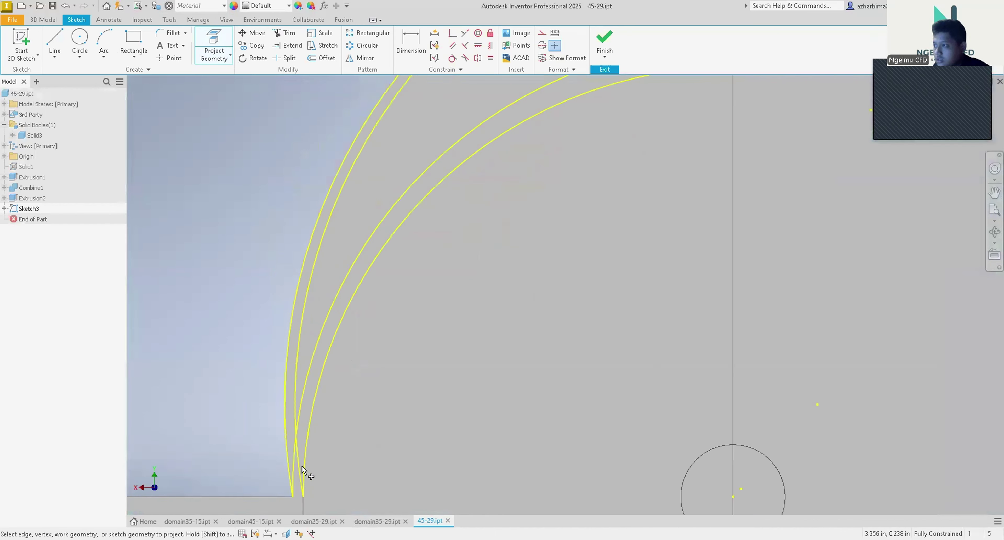
{"action": "scroll", "coordinate": [302, 465], "scroll_direction": "down", "scroll_amount": 4}
{"action": "scroll", "coordinate": [341, 440], "scroll_direction": "up", "scroll_amount": 5}
{"action": "key", "text": "l"}
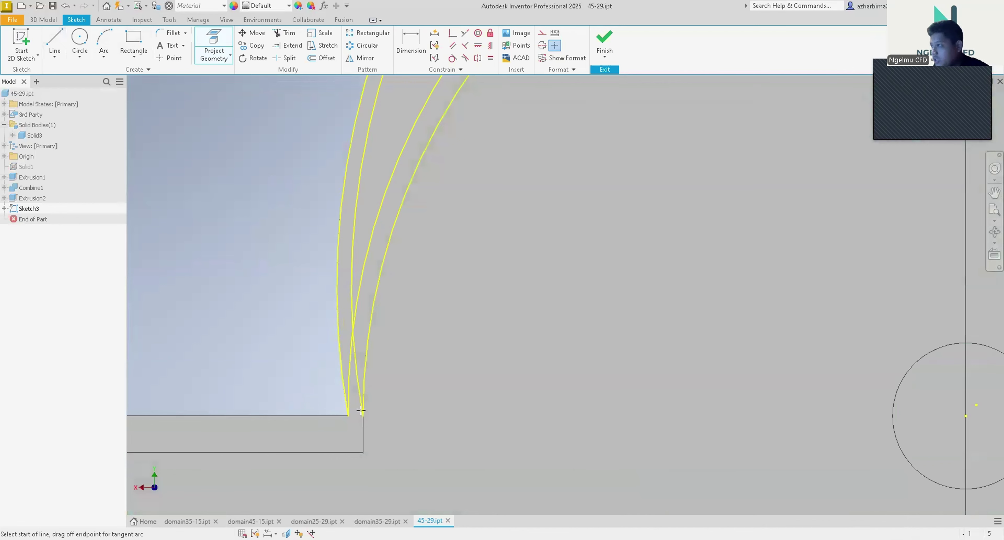
{"action": "left_click", "coordinate": [348, 415]}
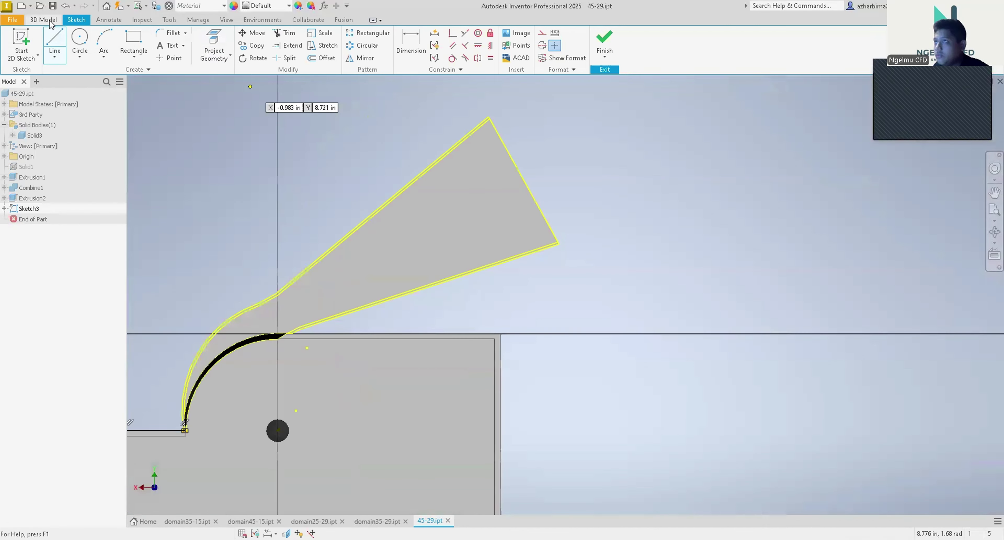
{"action": "left_click", "coordinate": [604, 43]}
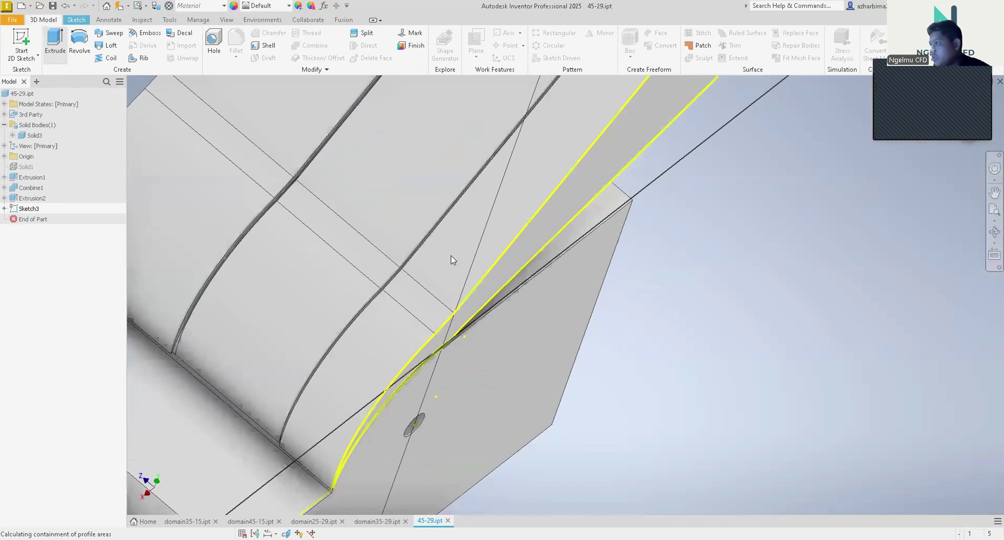
- Cut away the nozzle's outer side section by extruding five sketch profiles up to the middle section's side face
{"action": "key", "text": "e"}
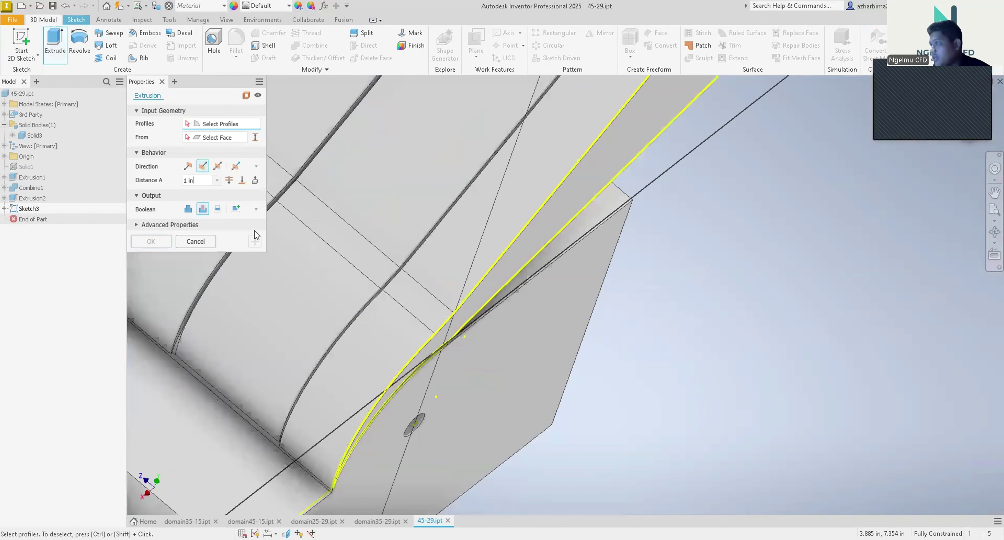
{"action": "left_click", "coordinate": [579, 186]}
{"action": "mouse_move", "coordinate": [579, 188]}
{"action": "middle_mouse_down", "text": "shift"}
{"action": "mouse_move", "coordinate": [539, 148]}
{"action": "mouse_move", "coordinate": [527, 150]}
{"action": "middle_mouse_up", "text": "shift"}
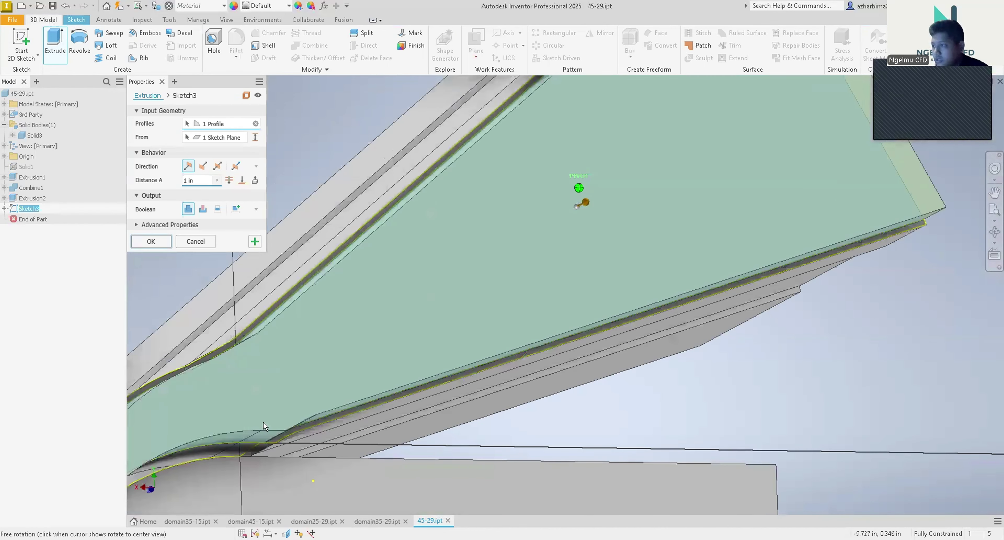
{"action": "scroll", "coordinate": [291, 434], "scroll_direction": "up", "scroll_amount": 3}
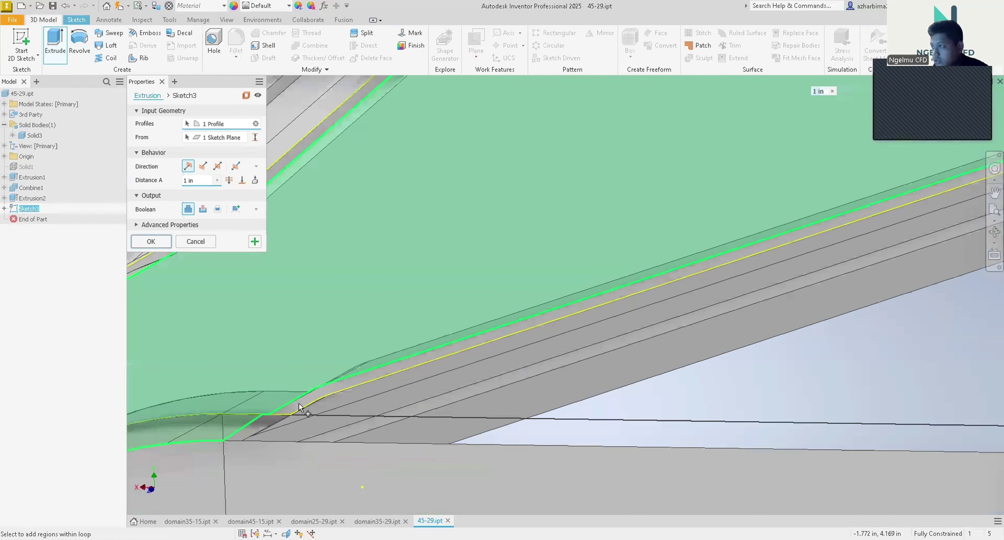
{"action": "left_click", "coordinate": [233, 425]}
{"action": "left_click", "coordinate": [304, 145]}
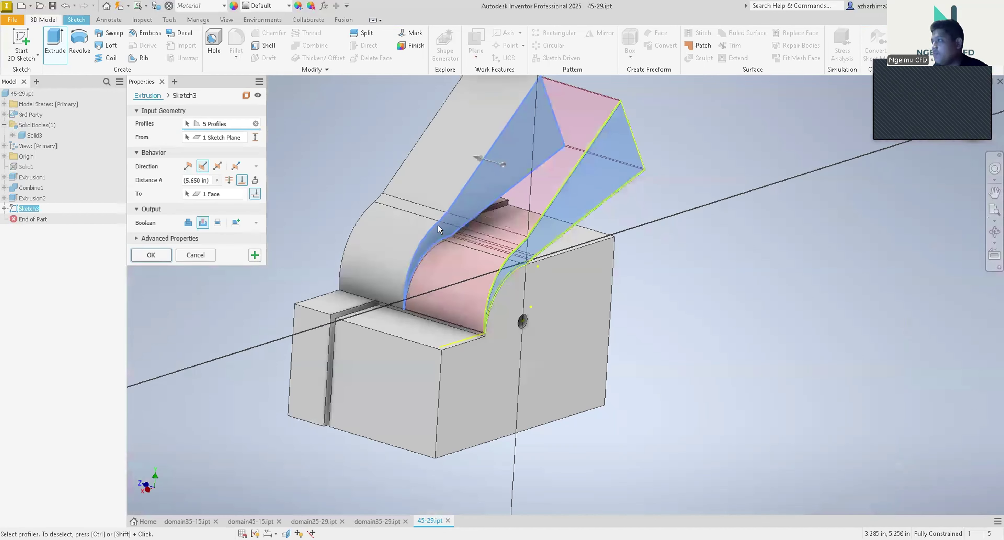
{"action": "mouse_move", "coordinate": [468, 261]}
{"action": "middle_mouse_down", "text": "shift"}
{"action": "mouse_move", "coordinate": [522, 264]}
{"action": "mouse_move", "coordinate": [488, 252]}
{"action": "mouse_move", "coordinate": [490, 261]}
{"action": "middle_mouse_up", "text": "shift"}
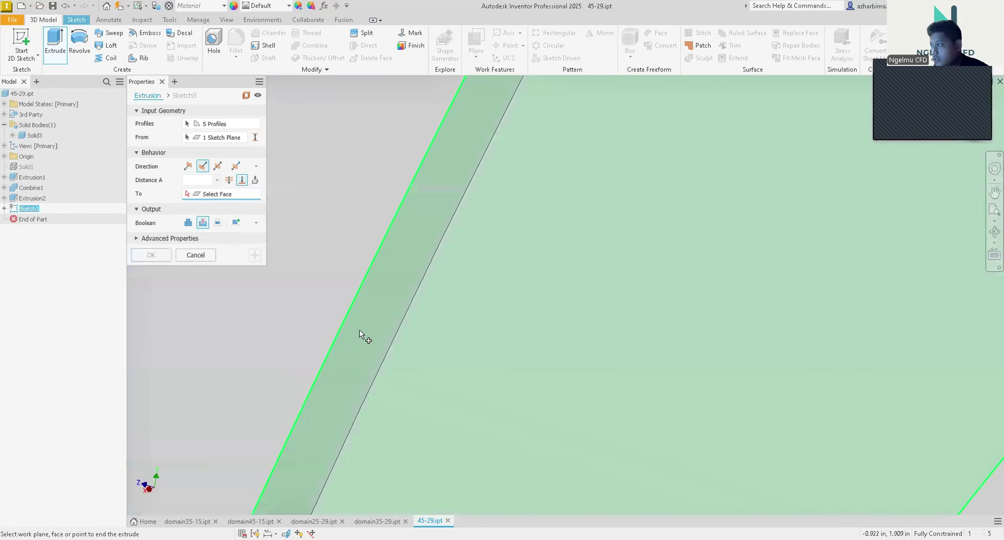
{"action": "left_click", "coordinate": [359, 332]}
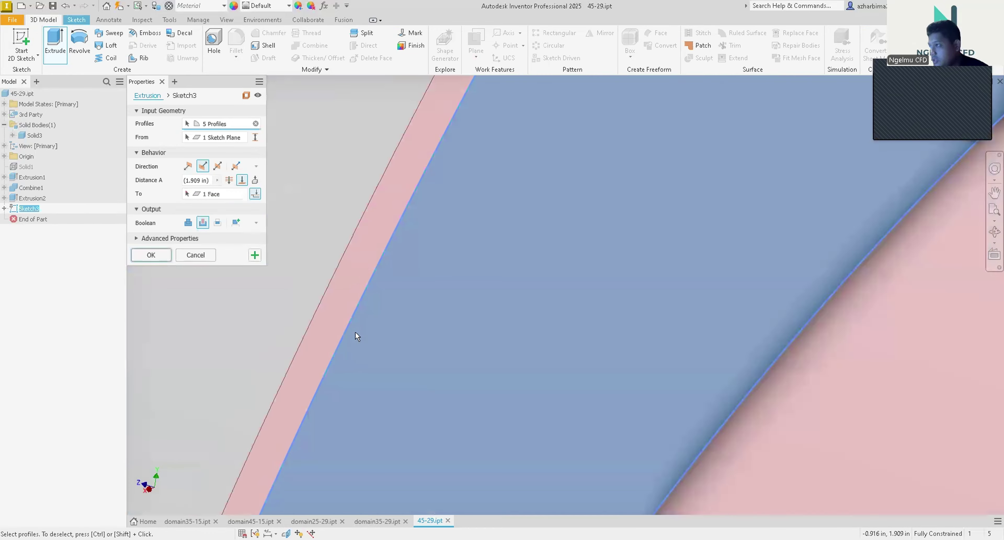
{"action": "scroll", "coordinate": [350, 336], "scroll_direction": "down", "scroll_amount": 10}
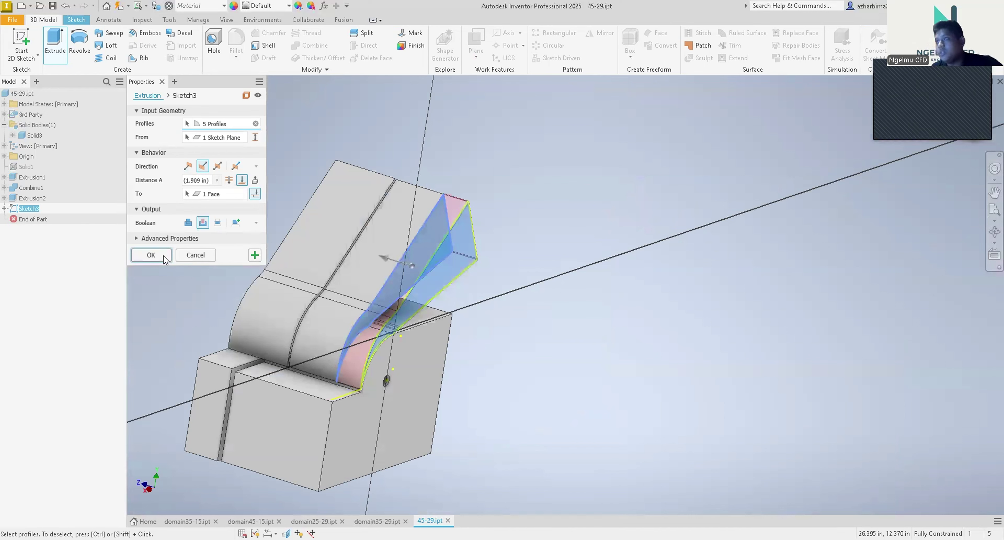
{"action": "left_click", "coordinate": [164, 257]}
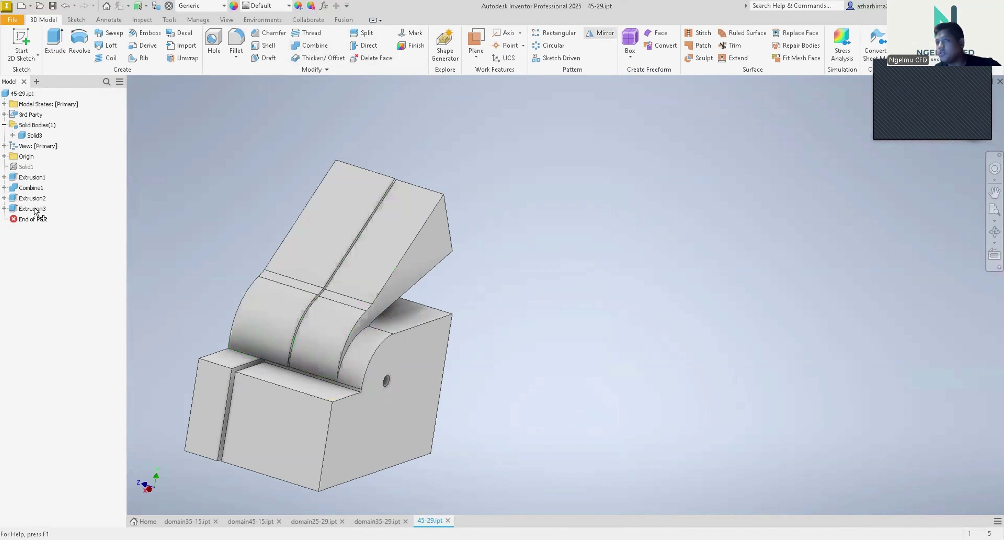
- Mirror Extrusion2 and Extrusion3 about the XY Plane to trim the opposite side of the domain
{"action": "left_click", "coordinate": [39, 199]}
{"action": "left_click", "coordinate": [39, 209]}
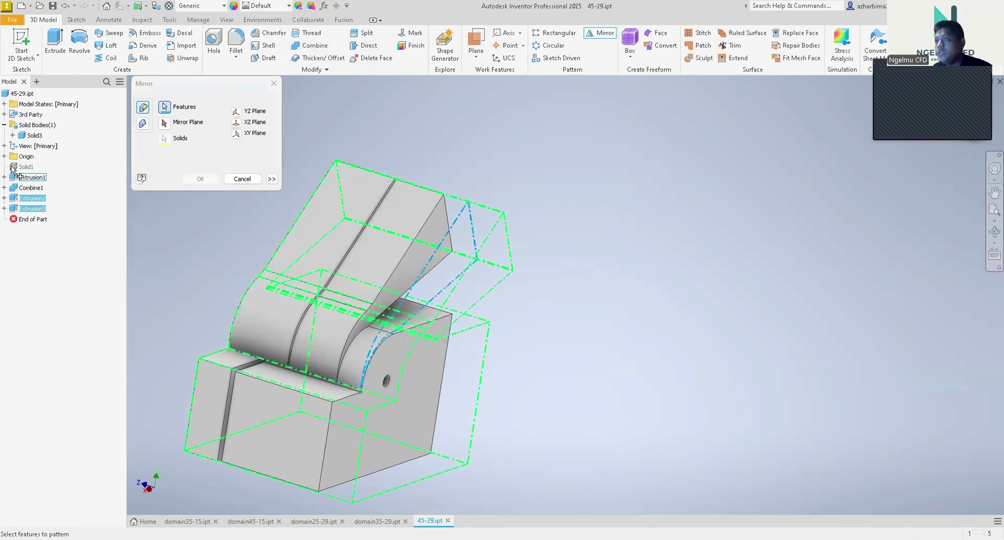
{"action": "left_click", "coordinate": [5, 156]}
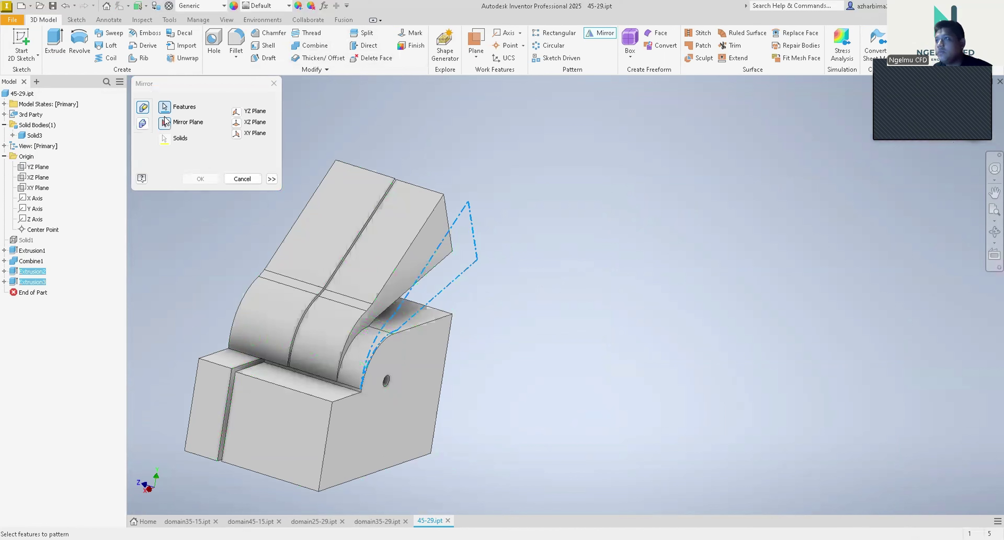
{"action": "left_click", "coordinate": [165, 124]}
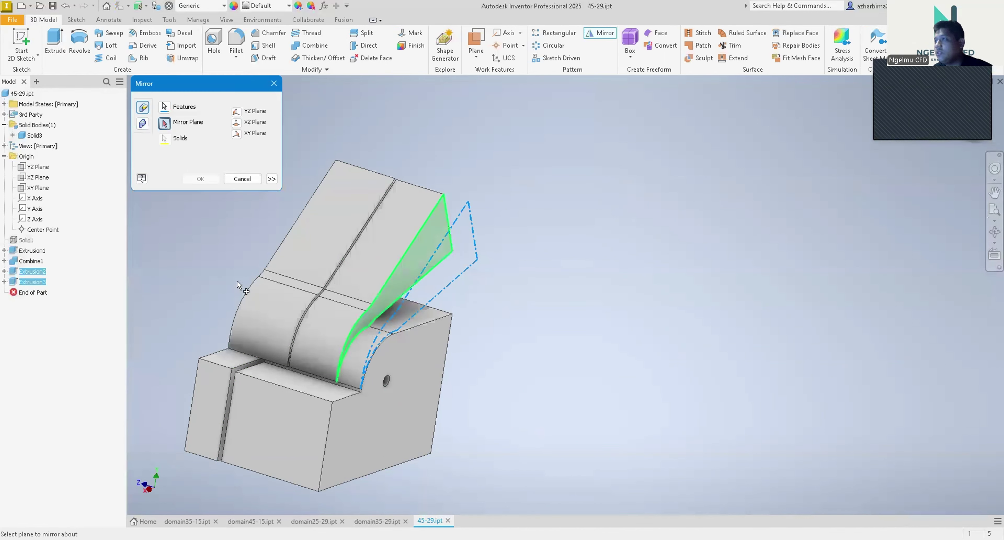
{"action": "left_click", "coordinate": [45, 189]}
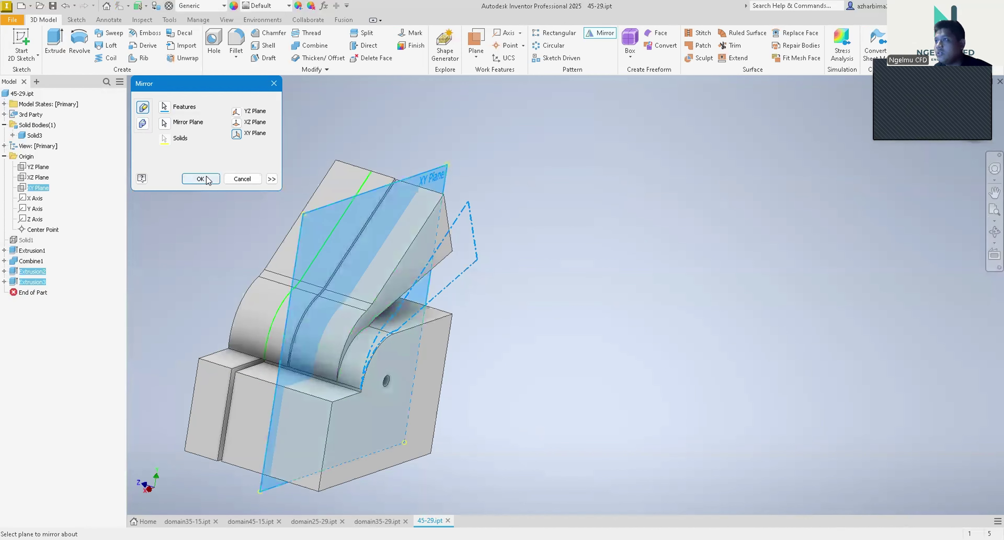
{"action": "left_click", "coordinate": [200, 179]}
- Start a sketch on the origin XY Plane and slice the graphics to expose the runner blade cross-section
{"action": "middle_click_drag", "start_coordinate": [531, 435], "coordinate": [507, 406], "text": "shift"}
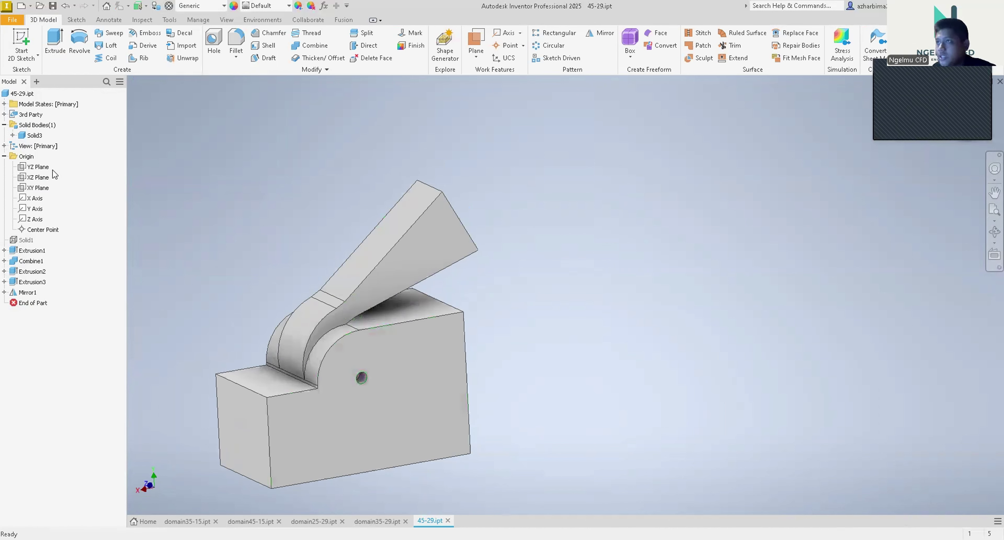
{"action": "left_click", "coordinate": [38, 188]}
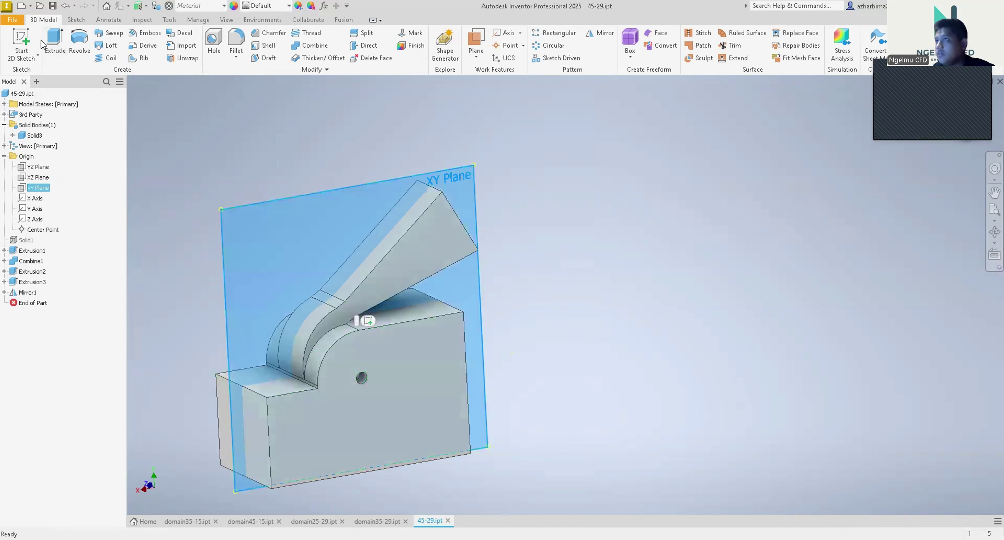
{"action": "left_click", "coordinate": [21, 39]}
{"action": "right_click", "coordinate": [801, 230]}
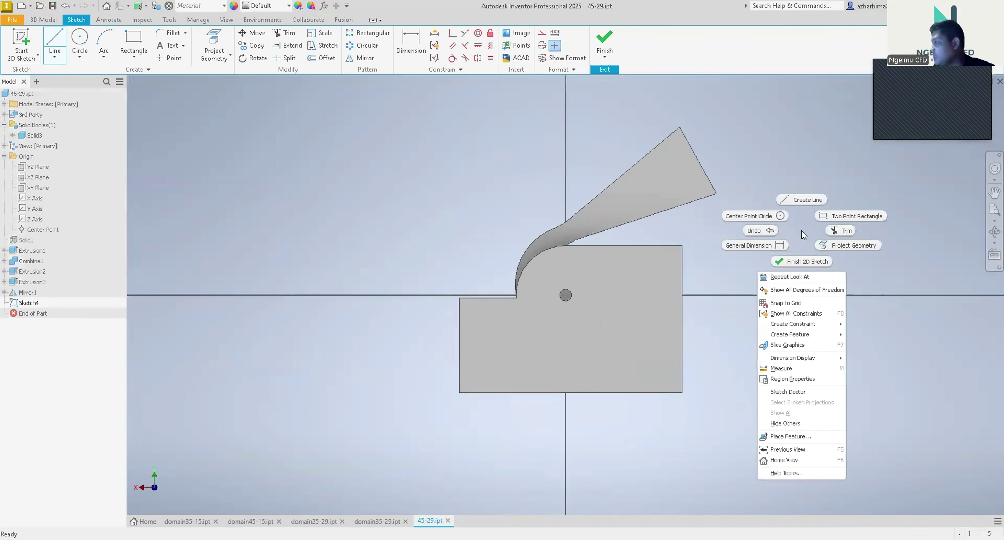
{"action": "left_click", "coordinate": [788, 345]}
{"action": "scroll", "coordinate": [808, 312], "scroll_direction": "down", "scroll_amount": 4}
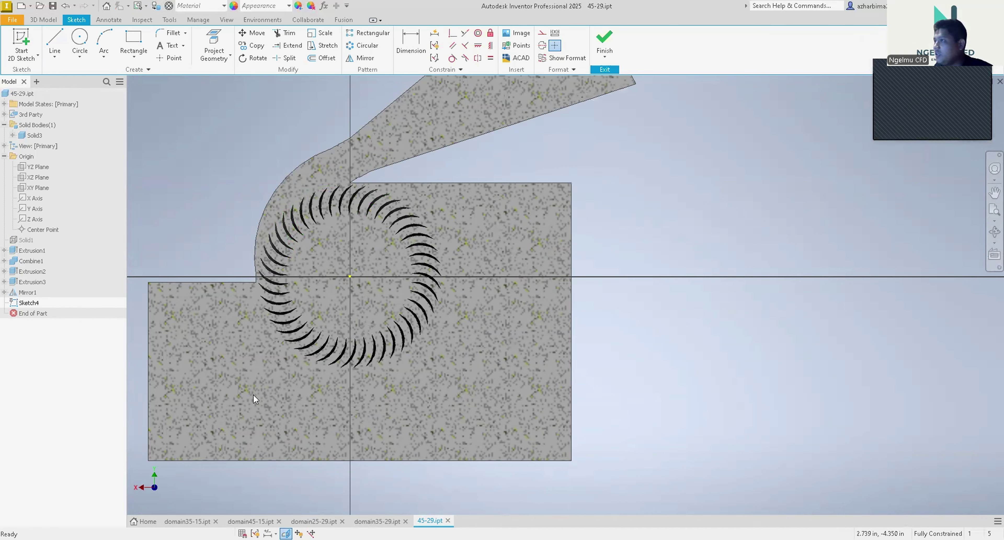
{"action": "scroll", "coordinate": [296, 216], "scroll_direction": "up", "scroll_amount": 3}
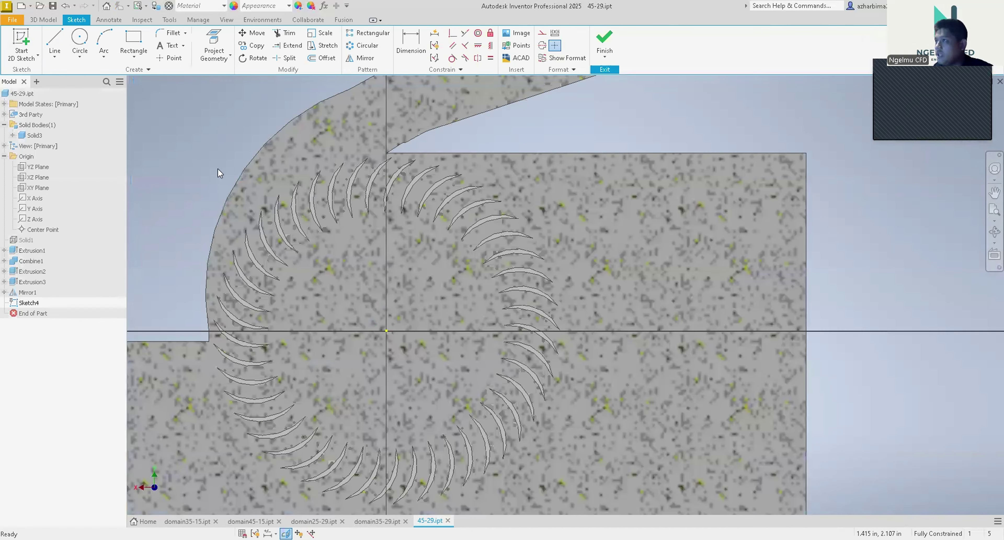
{"action": "scroll", "coordinate": [254, 185], "scroll_direction": "up", "scroll_amount": 2}
{"action": "scroll", "coordinate": [261, 184], "scroll_direction": "down", "scroll_amount": 2}
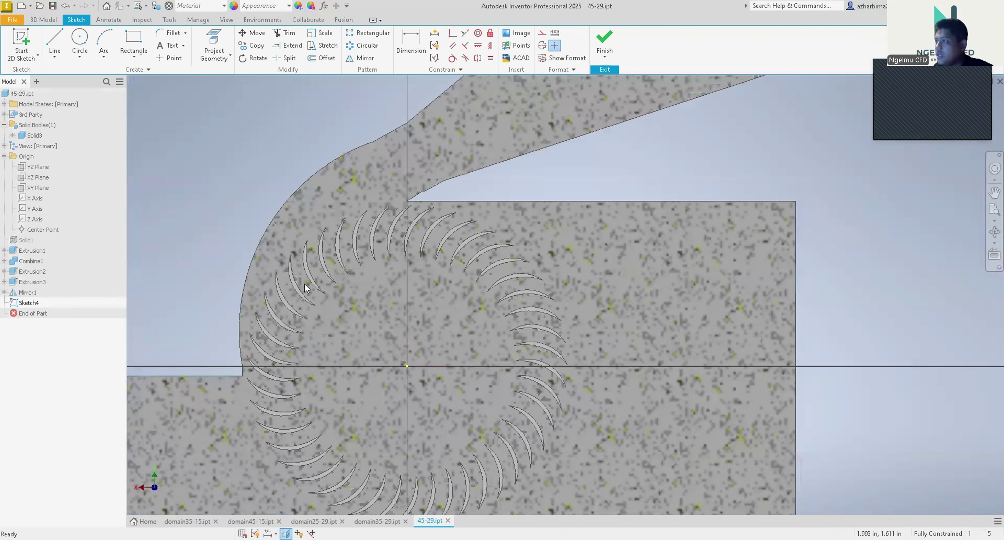
{"action": "scroll", "coordinate": [334, 404], "scroll_direction": "down", "scroll_amount": 4}
{"action": "scroll", "coordinate": [337, 396], "scroll_direction": "up", "scroll_amount": 2}
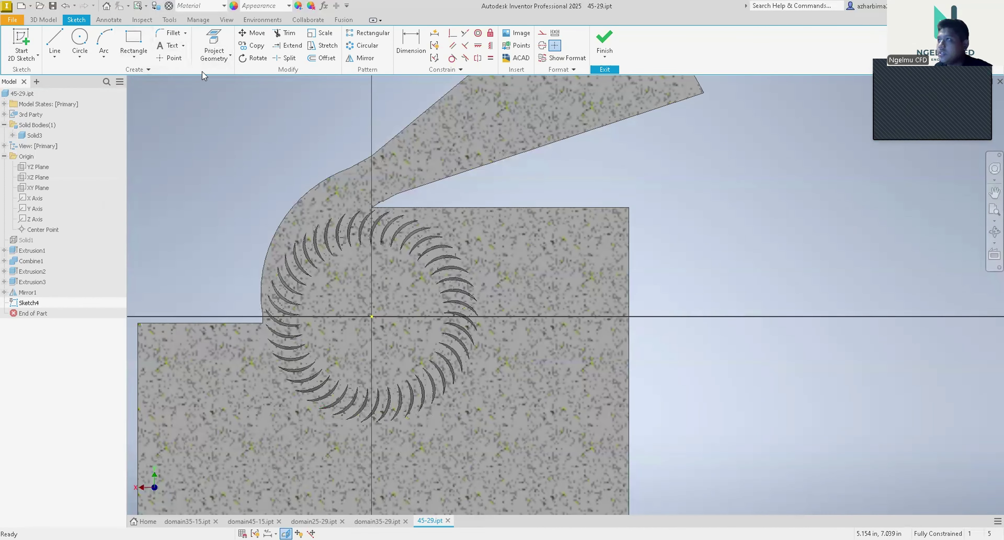
- Project the sliced section face with all runner blade outlines and the outer rim into the sketch
{"action": "left_click", "coordinate": [214, 46]}
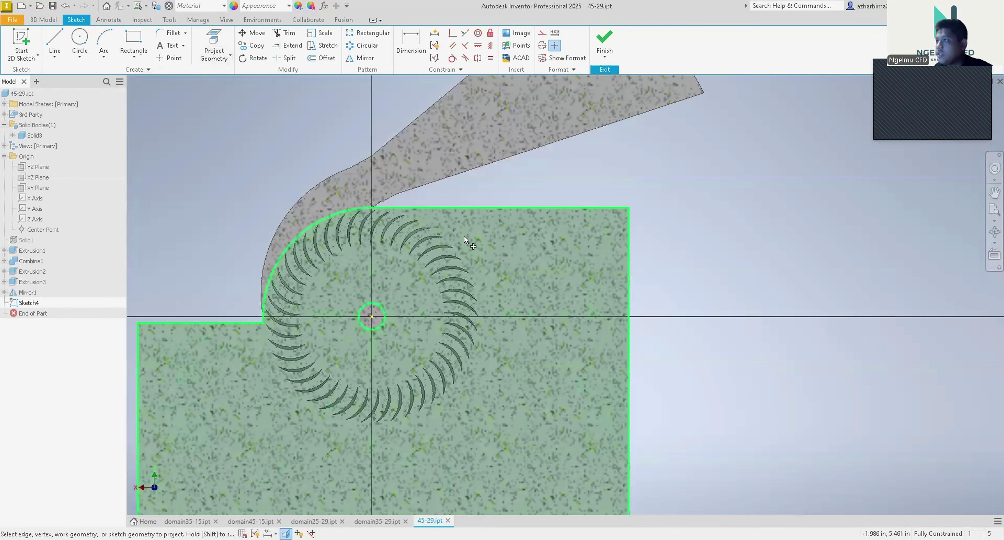
{"action": "scroll", "coordinate": [390, 265], "scroll_direction": "up", "scroll_amount": 4}
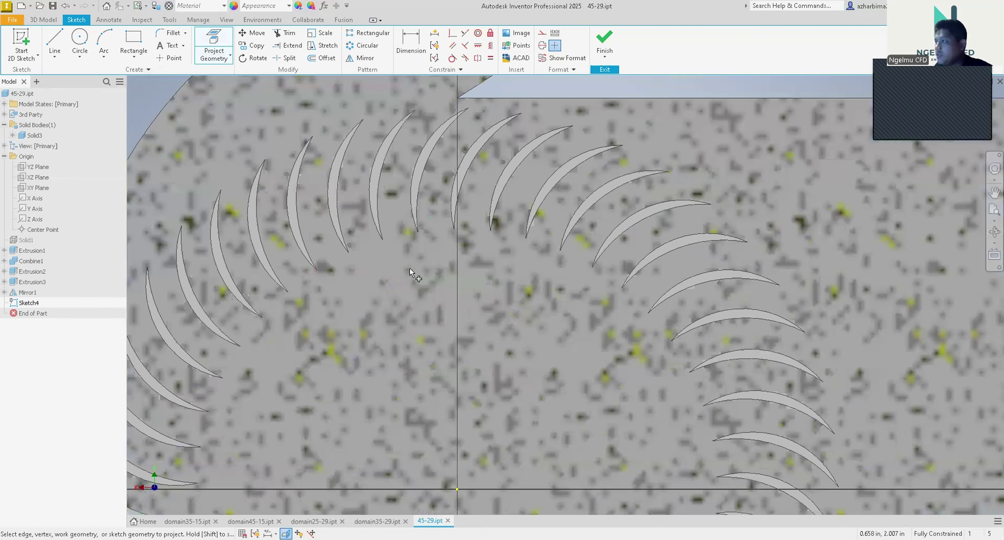
{"action": "left_click", "coordinate": [402, 292]}
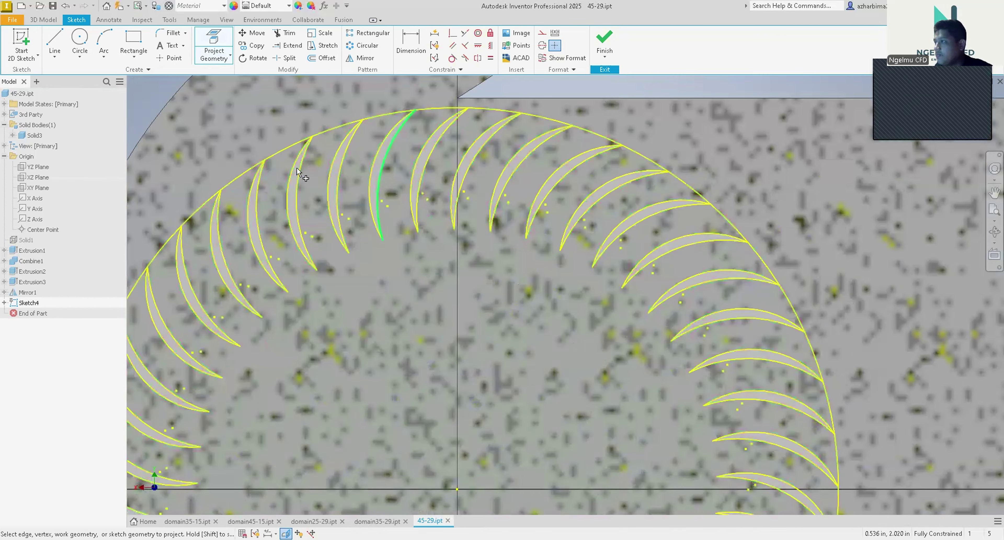
{"action": "scroll", "coordinate": [297, 171], "scroll_direction": "down", "scroll_amount": 5}
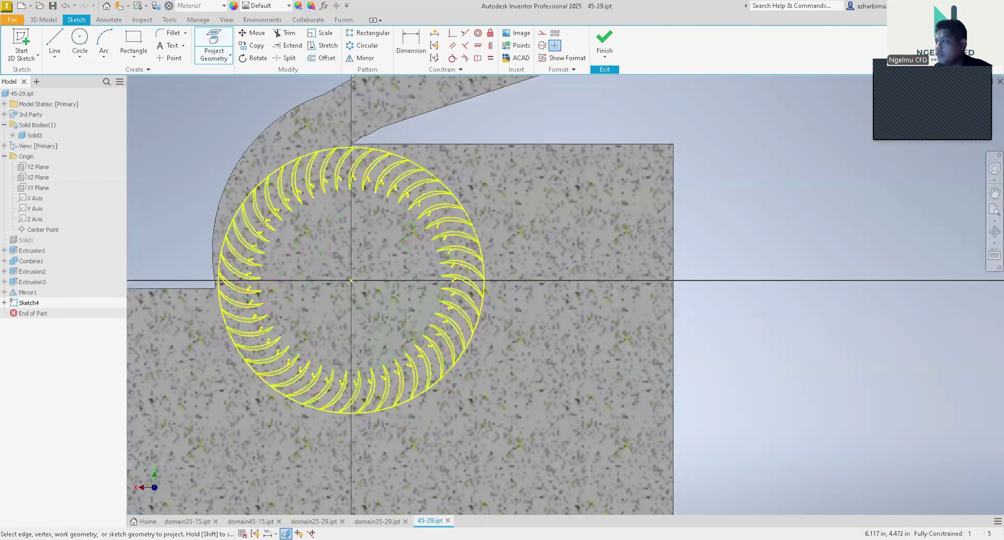
{"action": "key", "text": "c"}
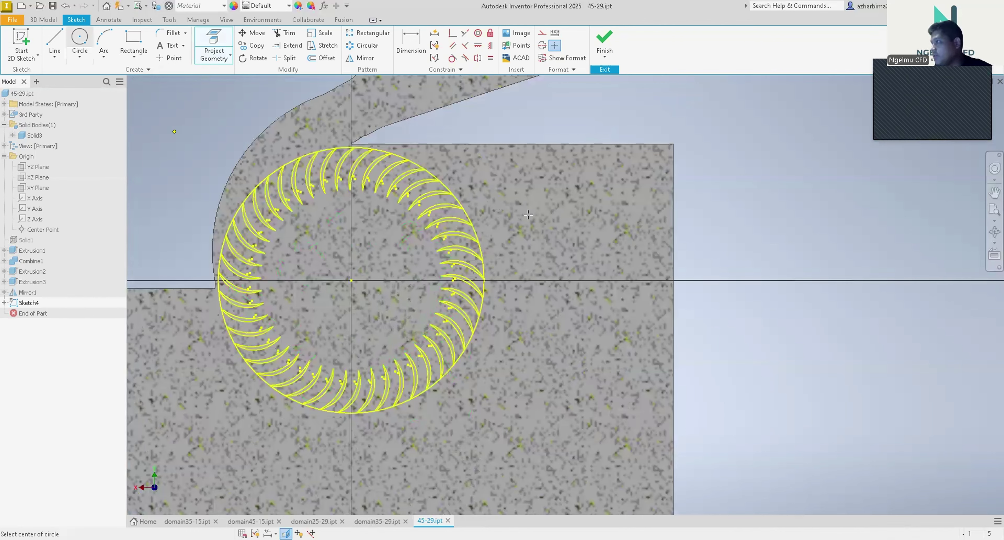
{"action": "left_click", "coordinate": [351, 280]}
{"action": "scroll", "coordinate": [470, 230], "scroll_direction": "up", "scroll_amount": 10}
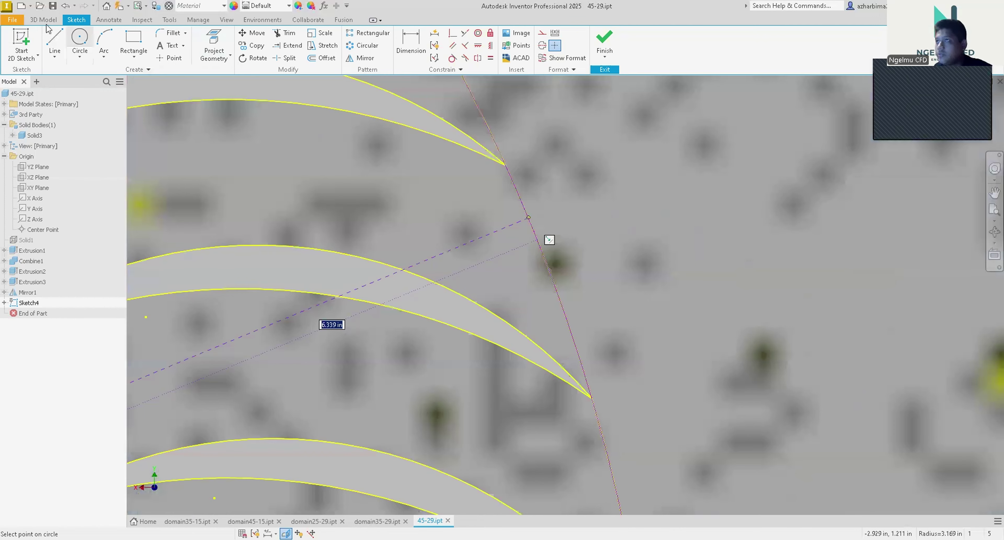
- Extrude the runner profile between and inside the blades 129 mm symmetrically as a new solid
{"action": "key", "text": "e"}
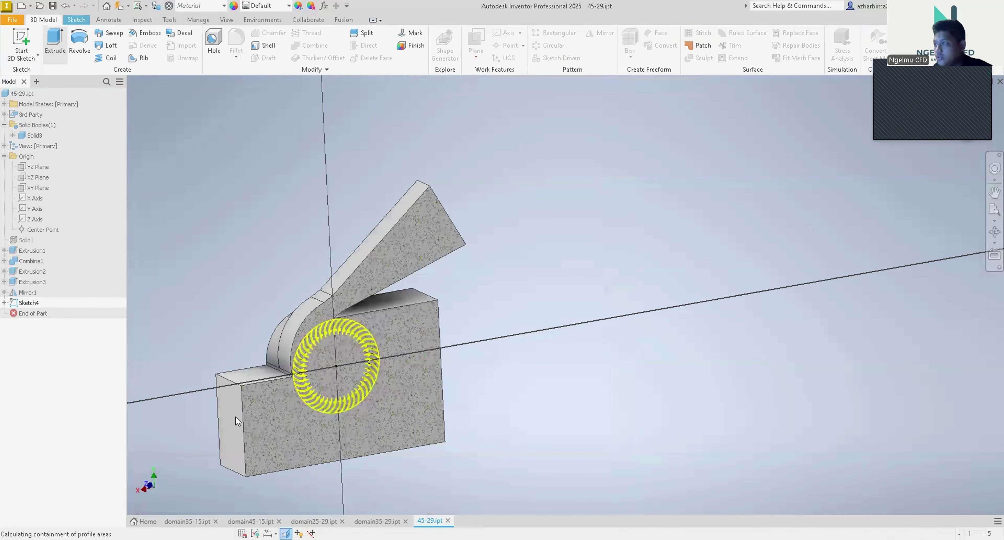
{"action": "scroll", "coordinate": [511, 330], "scroll_direction": "up", "scroll_amount": 5}
{"action": "scroll", "coordinate": [588, 230], "scroll_direction": "down", "scroll_amount": 2}
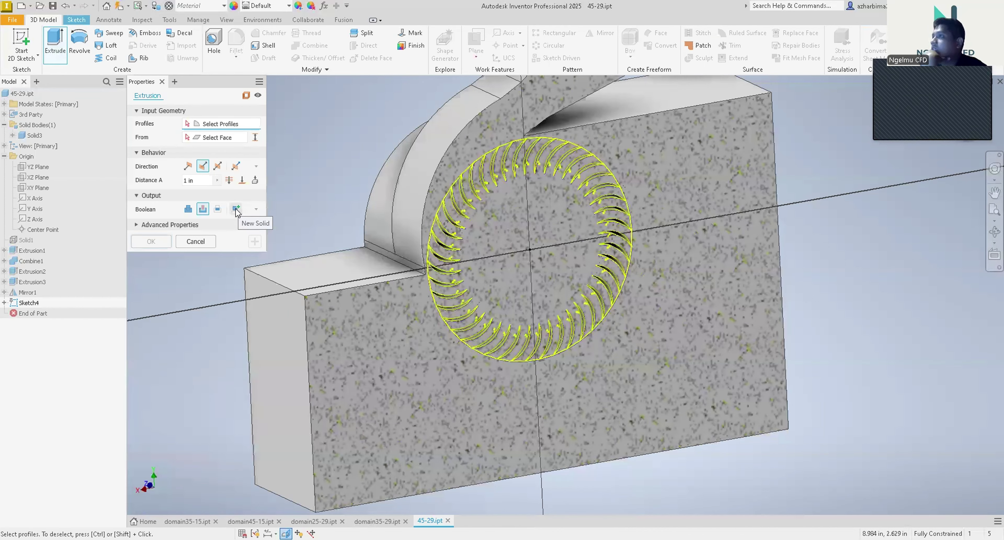
{"action": "left_click", "coordinate": [497, 215]}
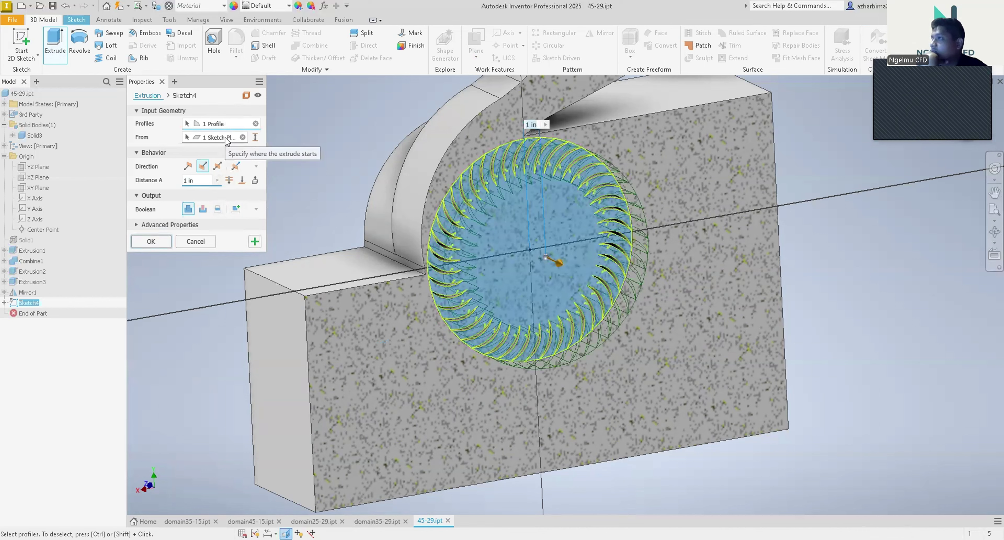
{"action": "left_click", "coordinate": [235, 209]}
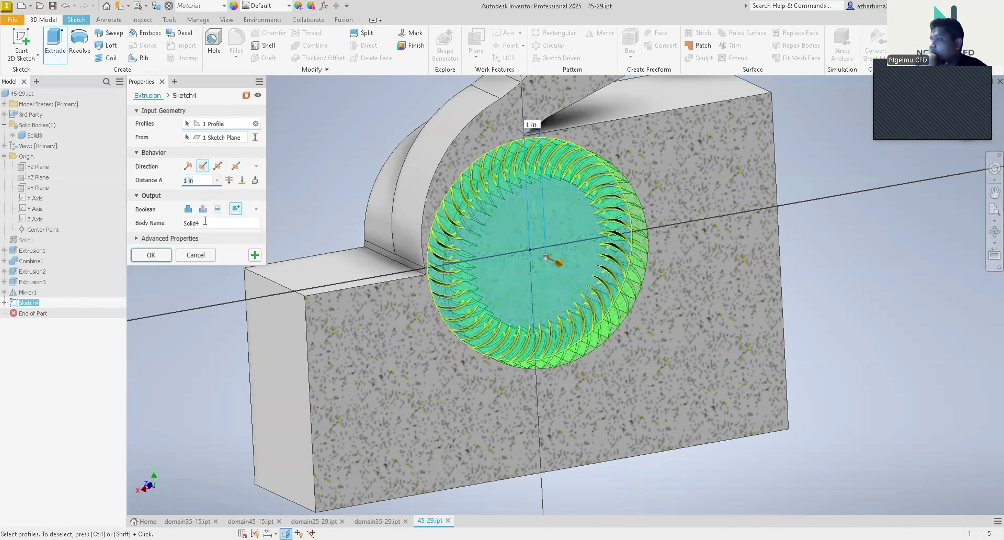
{"action": "type", "text": "129"}
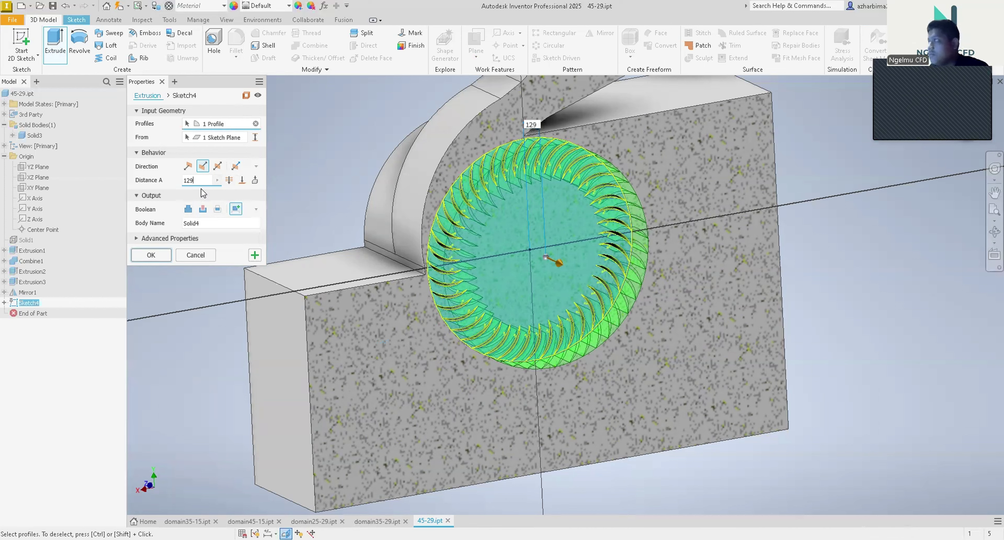
{"action": "type", "text": " mm"}
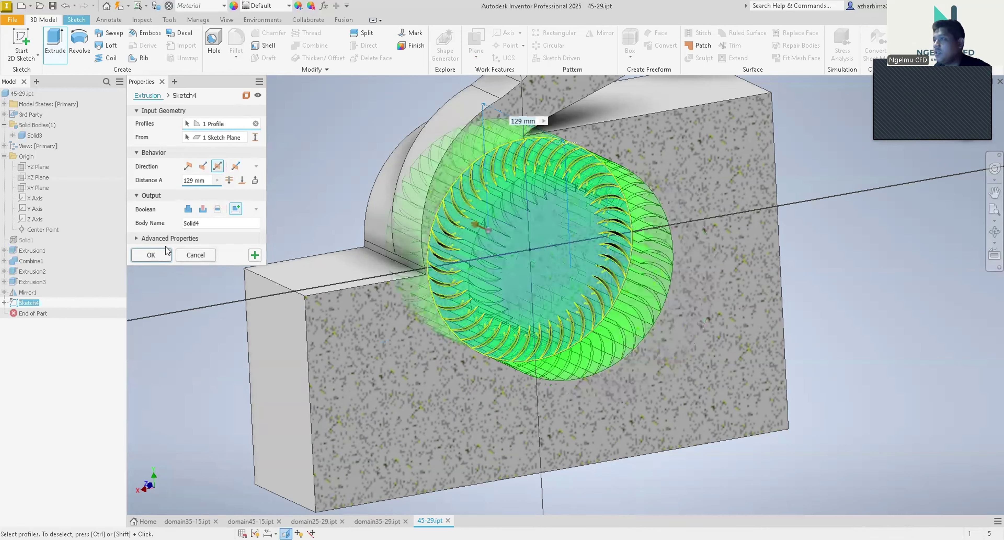
{"action": "left_click", "coordinate": [168, 255]}
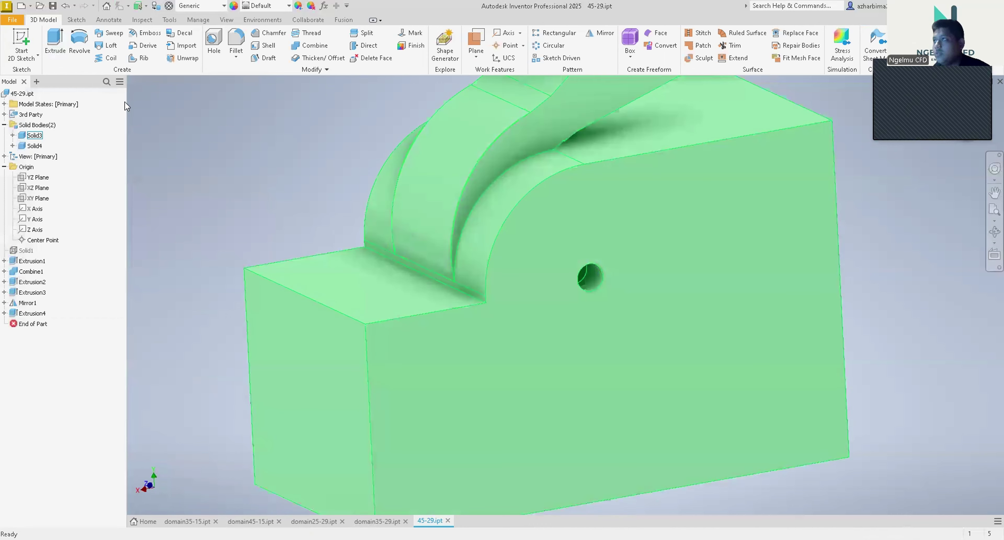
- Cut Solid4 from base body Solid3 with Combine, keeping the tool body
{"action": "left_click", "coordinate": [38, 139]}
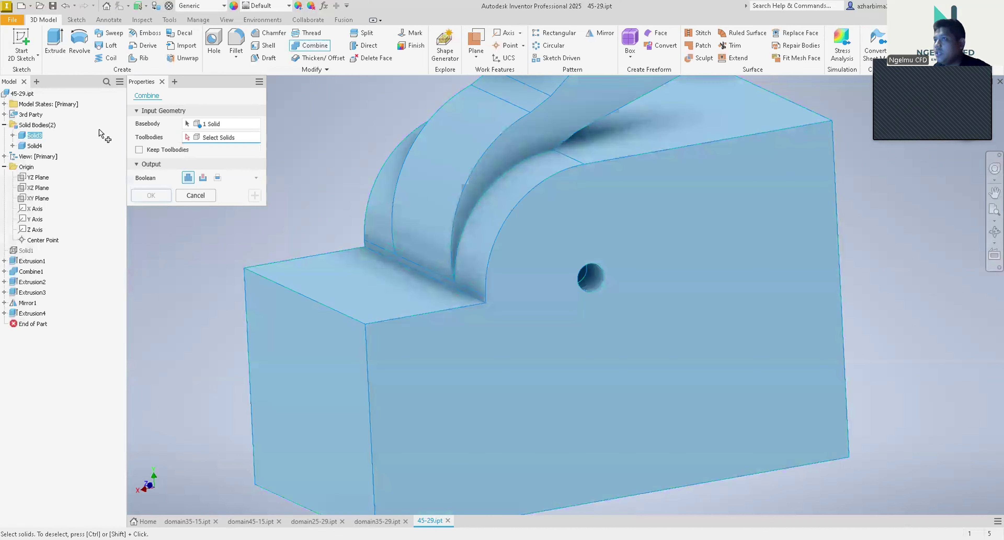
{"action": "left_click", "coordinate": [39, 148]}
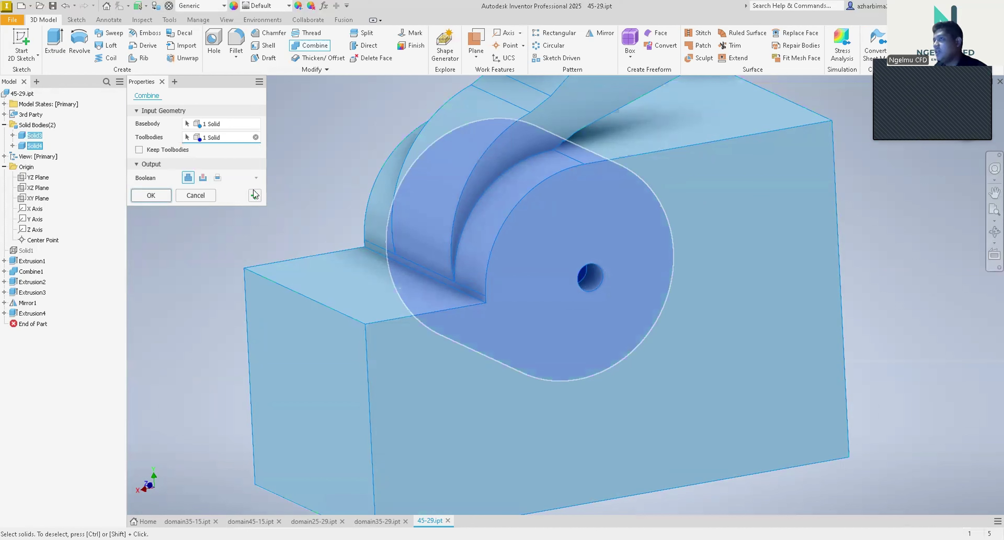
{"action": "left_click", "coordinate": [204, 178]}
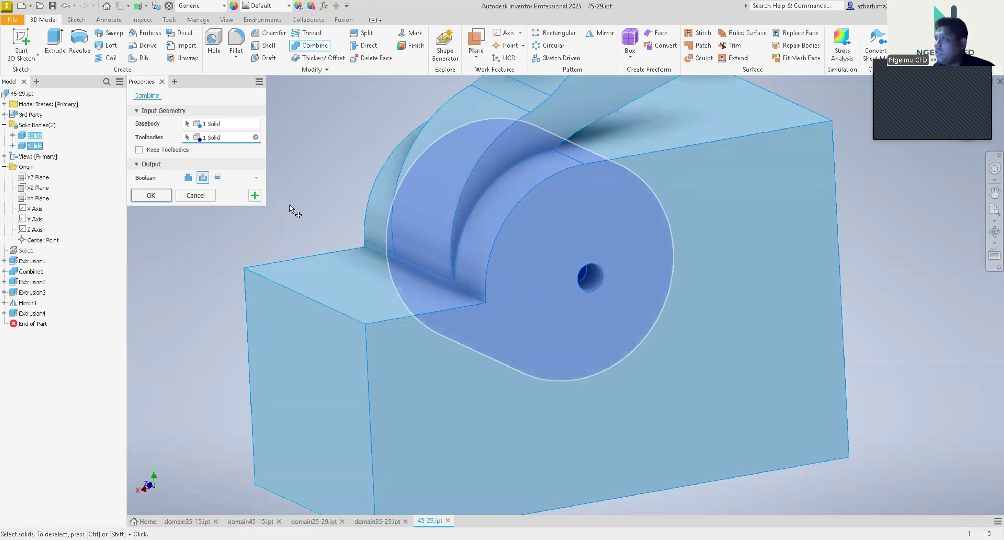
{"action": "left_click", "coordinate": [174, 152]}
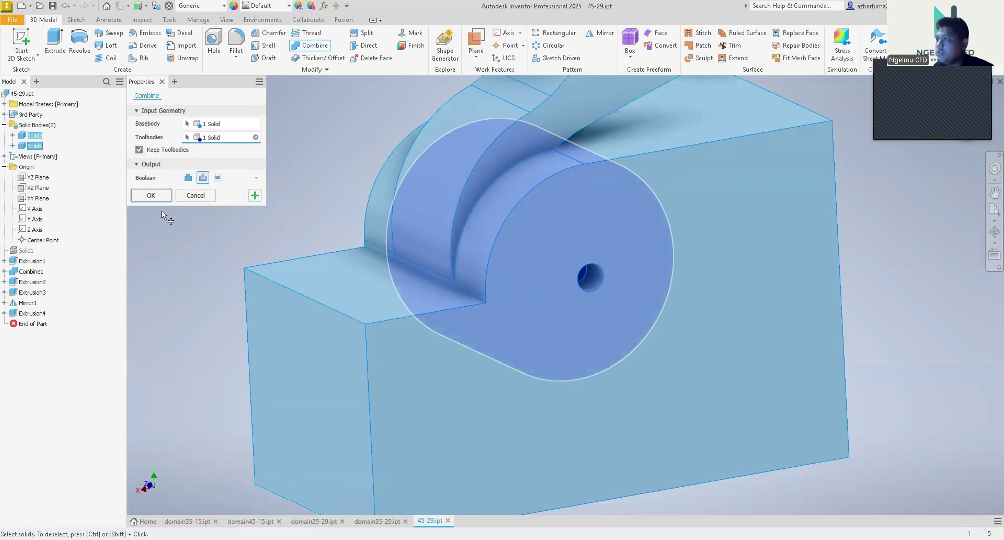
{"action": "left_click", "coordinate": [155, 198]}
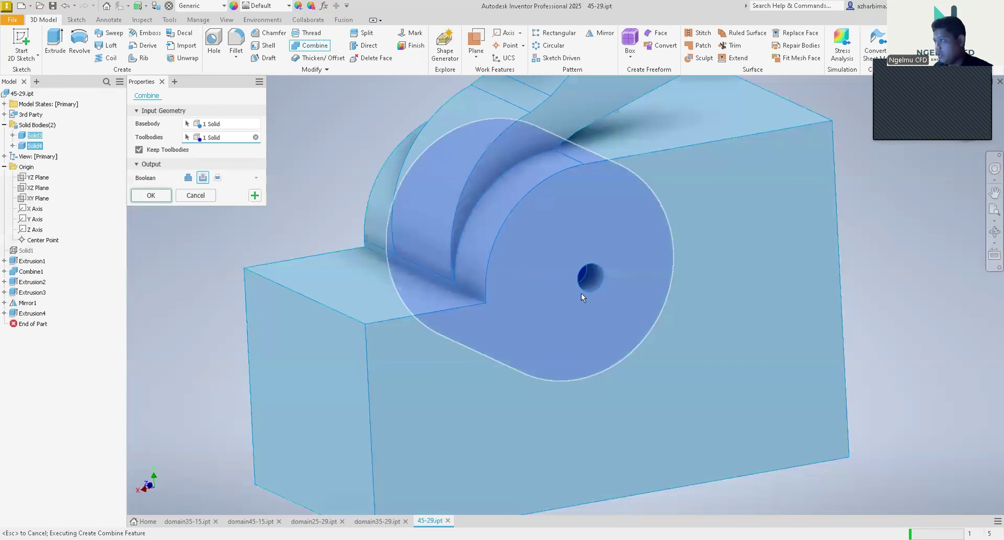
- Start a sketch on the origin XY Plane and slice the graphics to expose the runner cavity
{"action": "scroll", "coordinate": [590, 314], "scroll_direction": "down", "scroll_amount": 5}
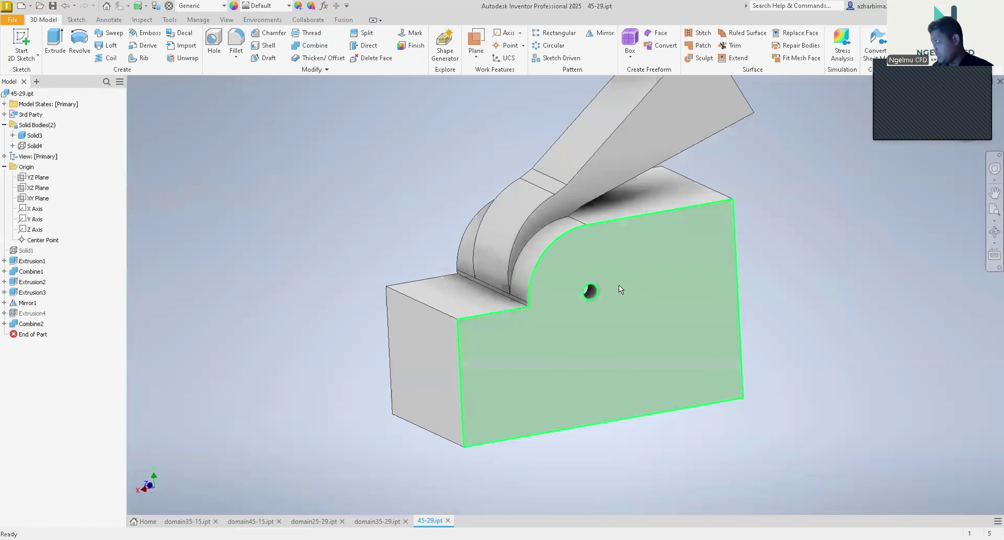
{"action": "left_click", "coordinate": [38, 198]}
{"action": "left_click", "coordinate": [21, 42]}
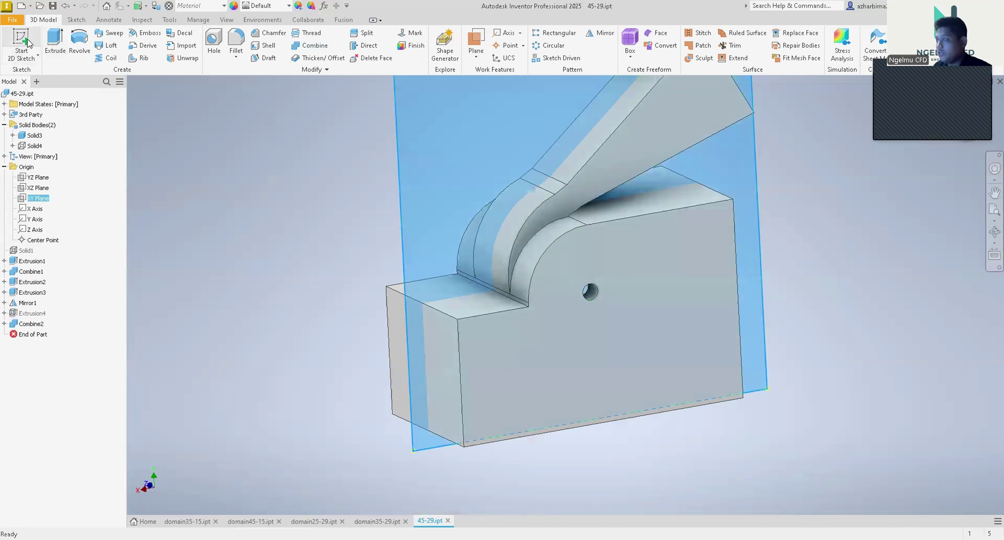
{"action": "right_click", "coordinate": [824, 254]}
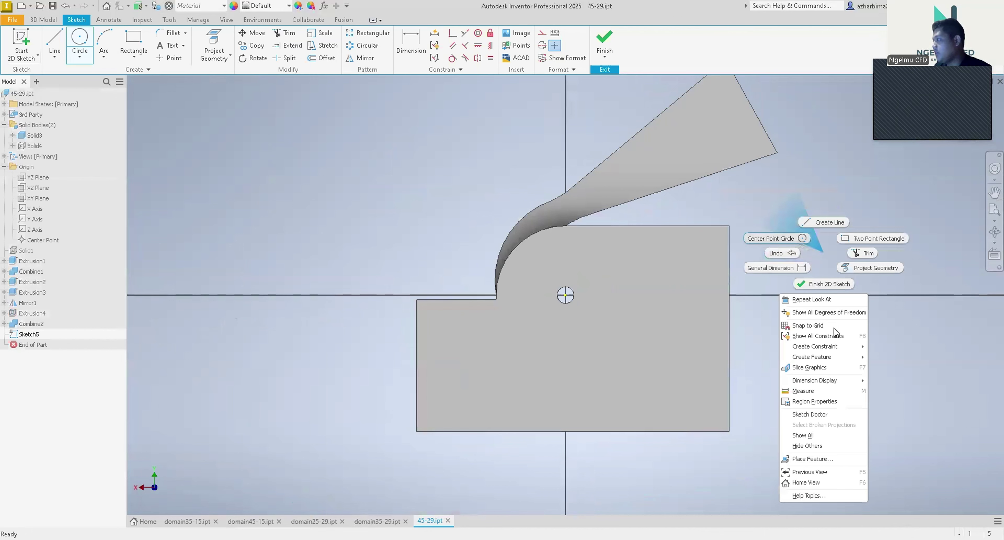
{"action": "left_click", "coordinate": [808, 368]}
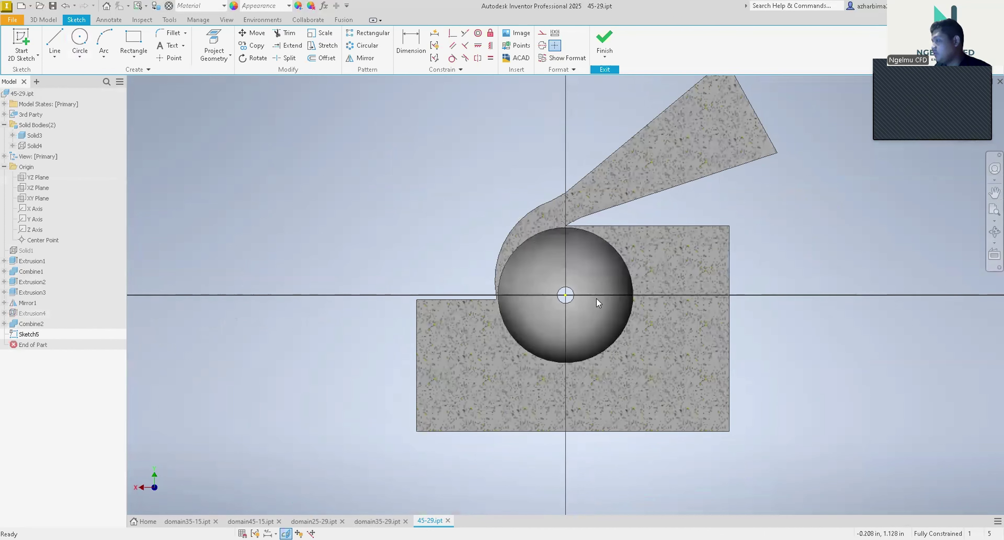
{"action": "scroll", "coordinate": [596, 299], "scroll_direction": "down", "scroll_amount": 3}
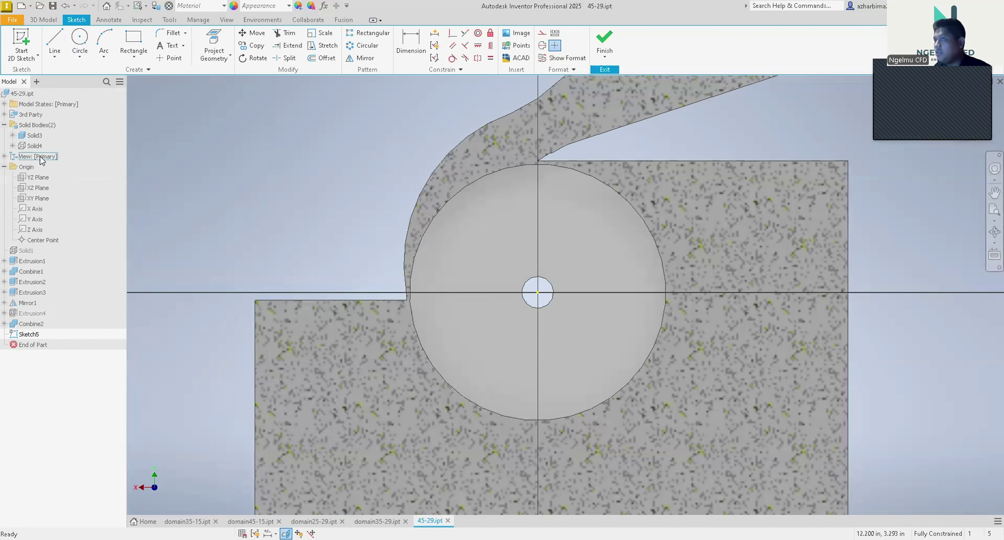
- Make the hidden runner body Solid4 visible
{"action": "left_click", "coordinate": [34, 147]}
{"action": "right_click", "coordinate": [33, 150]}
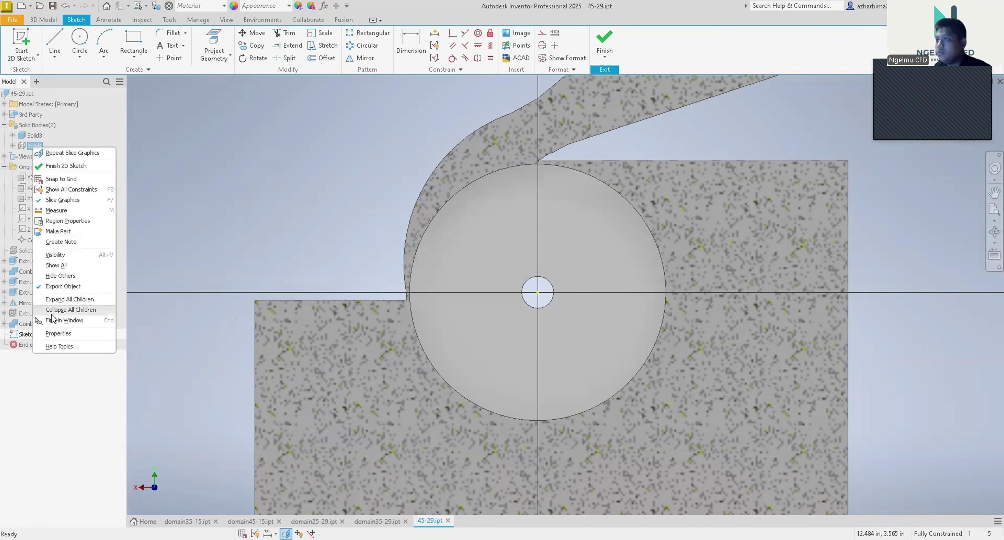
{"action": "left_click", "coordinate": [63, 263]}
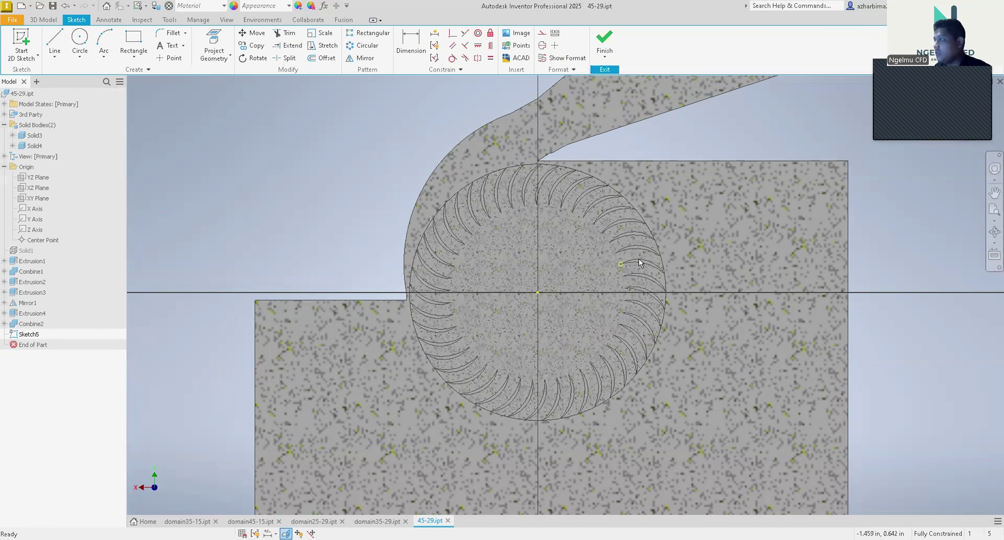
- Examine the sliced blades and the boundary between the runner and the surrounding domain, and finish the sketch
{"action": "scroll", "coordinate": [472, 175], "scroll_direction": "down", "scroll_amount": 3}
{"action": "scroll", "coordinate": [529, 216], "scroll_direction": "up", "scroll_amount": 2}
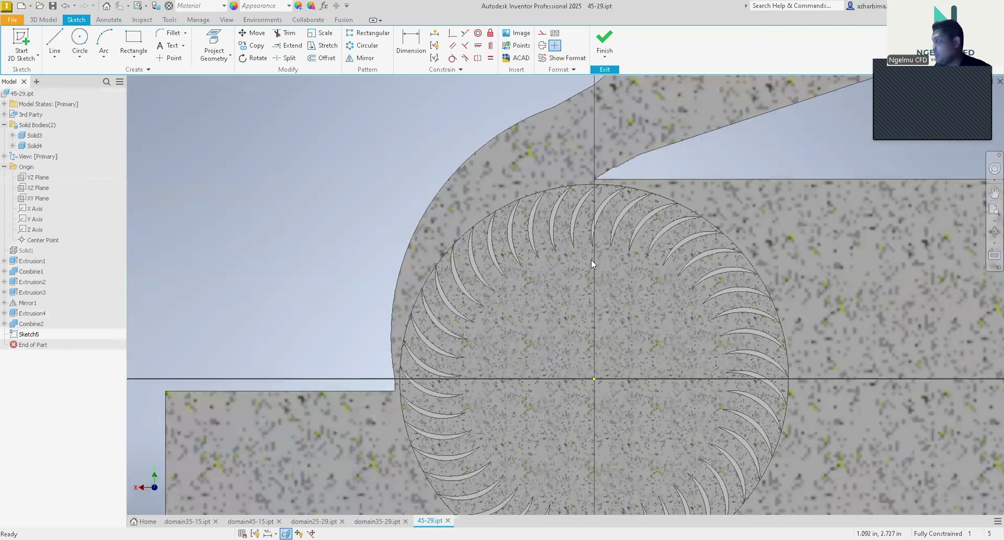
{"action": "scroll", "coordinate": [591, 263], "scroll_direction": "up", "scroll_amount": 2}
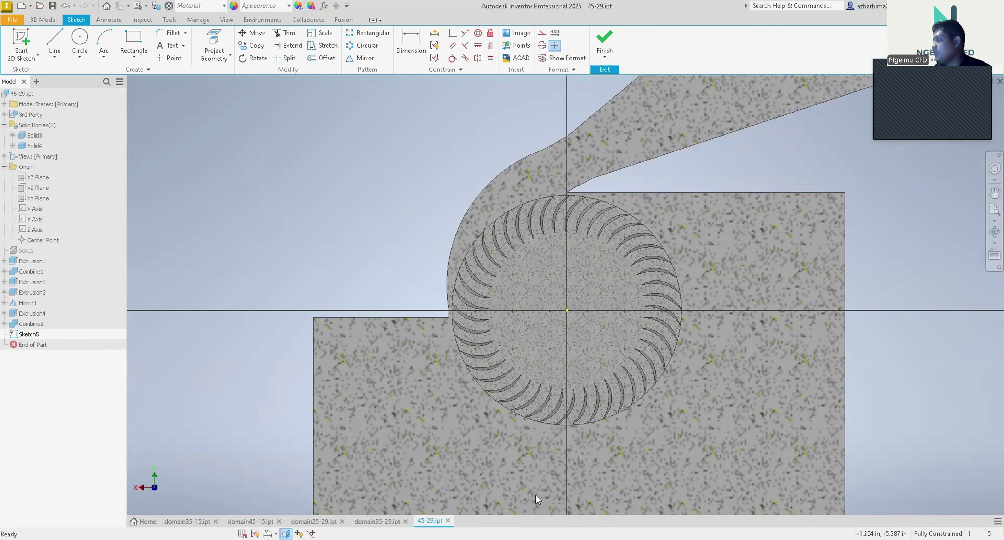
{"action": "scroll", "coordinate": [726, 405], "scroll_direction": "down", "scroll_amount": 5}
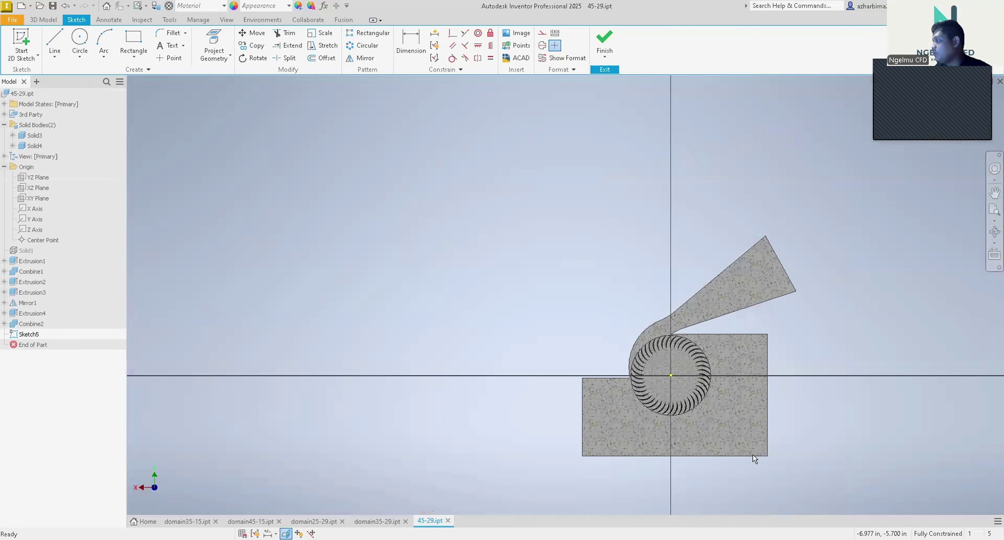
{"action": "scroll", "coordinate": [753, 456], "scroll_direction": "up", "scroll_amount": 3}
{"action": "scroll", "coordinate": [664, 300], "scroll_direction": "up", "scroll_amount": 3}
{"action": "scroll", "coordinate": [523, 268], "scroll_direction": "up", "scroll_amount": 5}
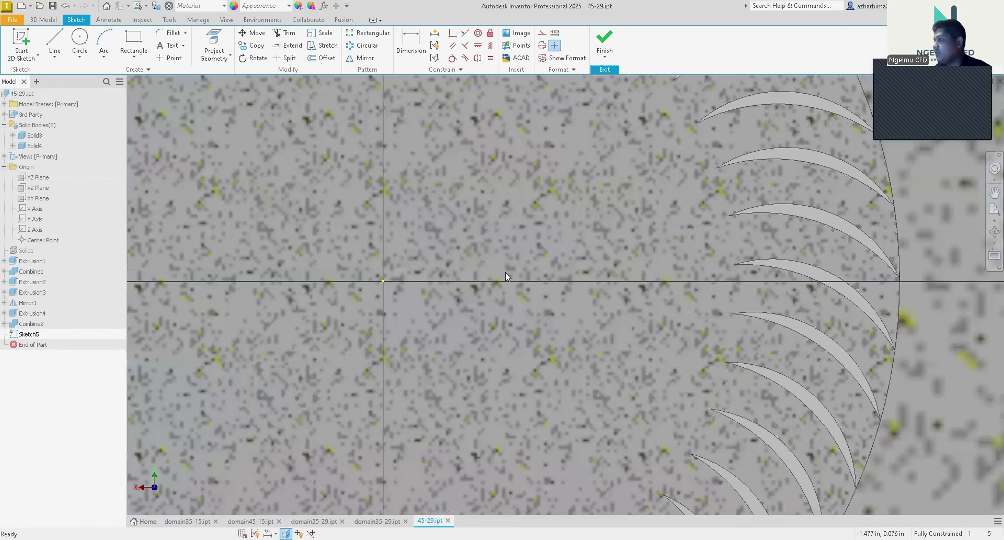
{"action": "scroll", "coordinate": [495, 278], "scroll_direction": "down", "scroll_amount": 6}
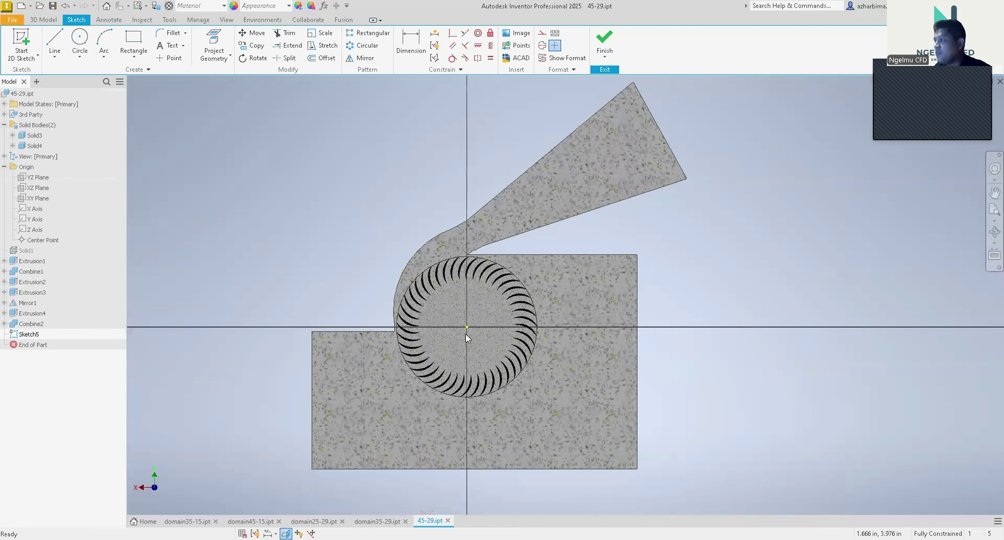
{"action": "scroll", "coordinate": [468, 338], "scroll_direction": "up", "scroll_amount": 5}
{"action": "scroll", "coordinate": [354, 308], "scroll_direction": "down", "scroll_amount": 5}
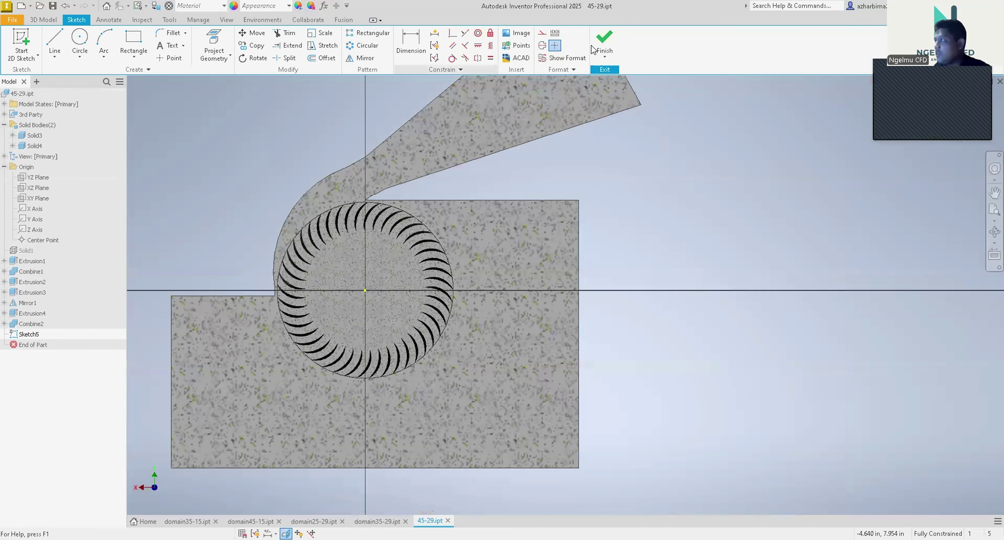
{"action": "left_click", "coordinate": [600, 43]}
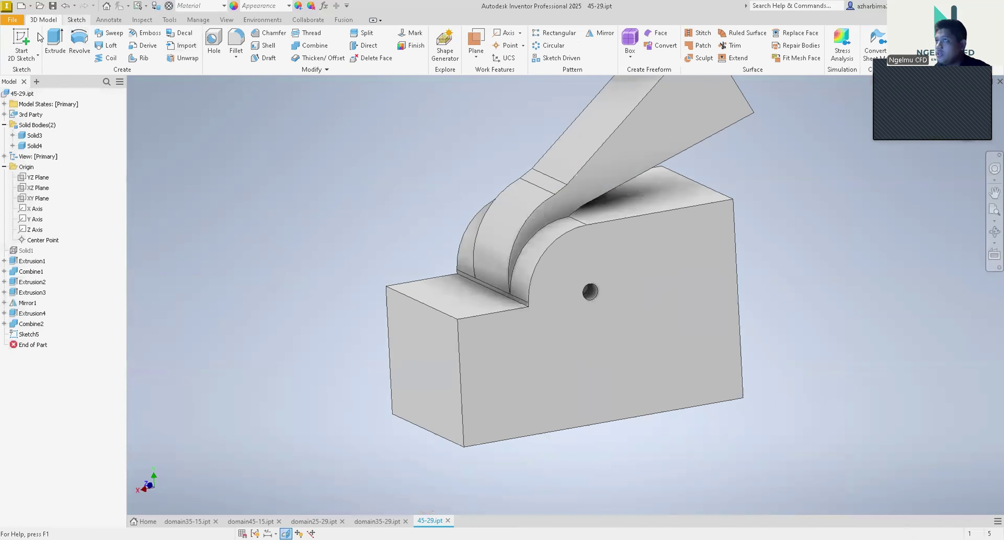
- Save a copy of the part as the STEP file domain45-29.stp in the ccross-flow folder
{"action": "left_click", "coordinate": [12, 20]}
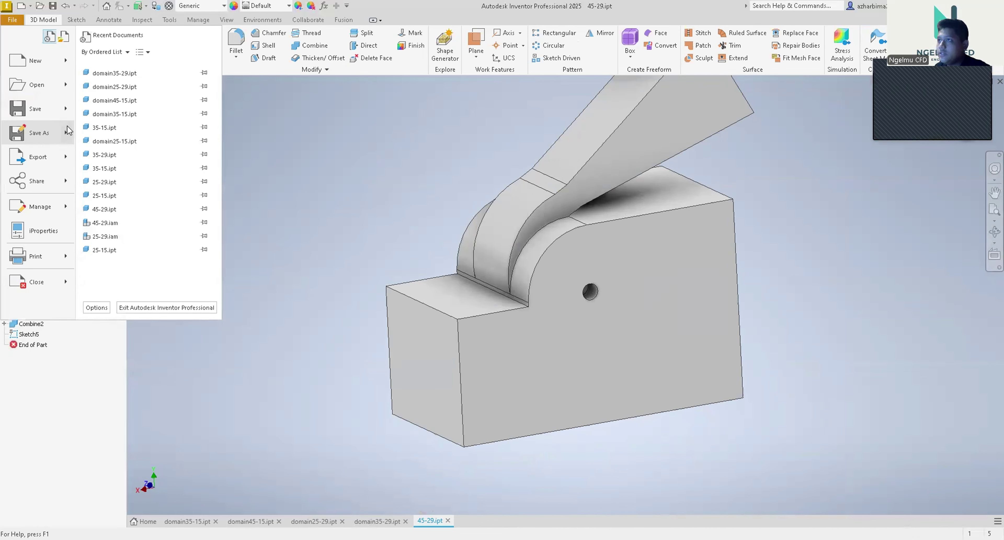
{"action": "mouse_move", "coordinate": [68, 130]}
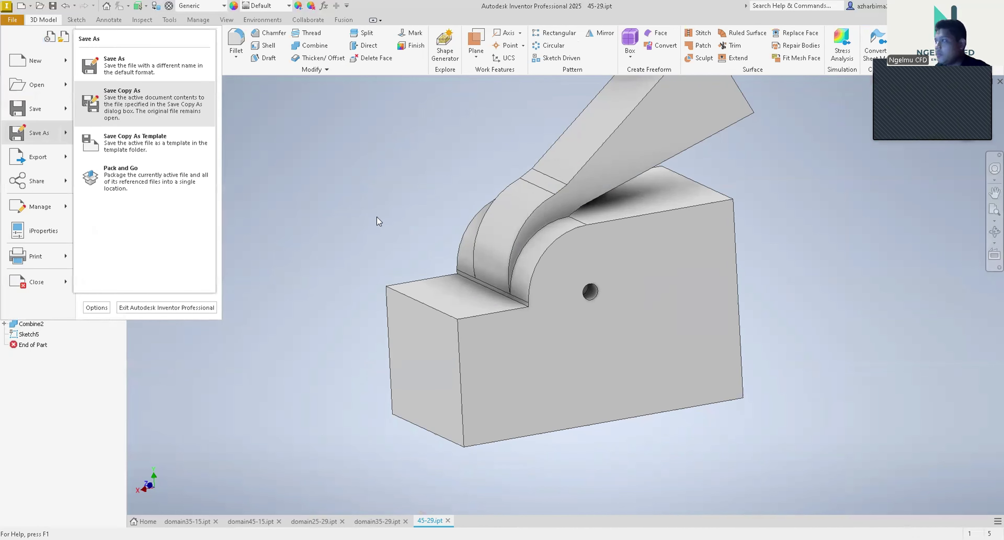
{"action": "scroll", "coordinate": [507, 312], "scroll_direction": "down", "scroll_amount": 5}
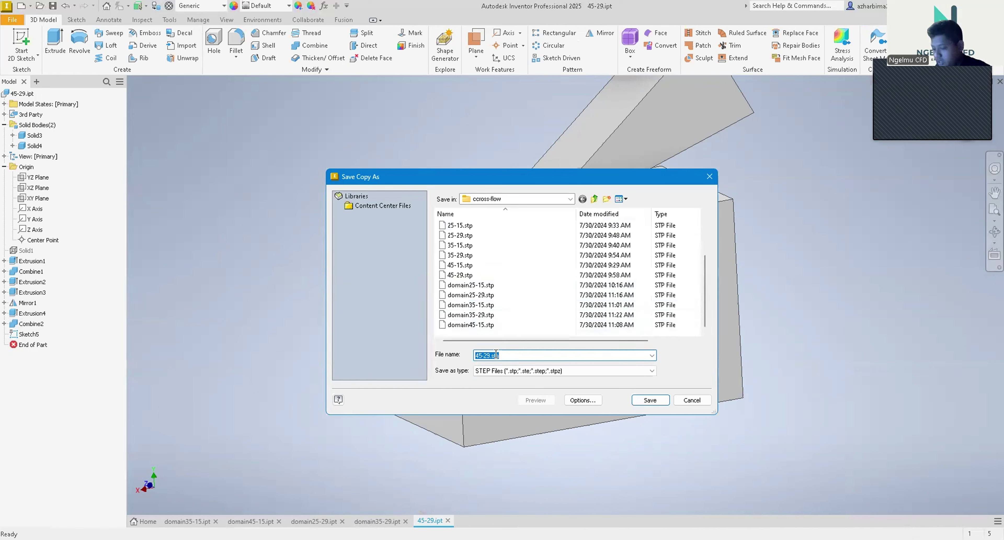
{"action": "key", "text": "Home"}
{"action": "type", "text": "domain"}
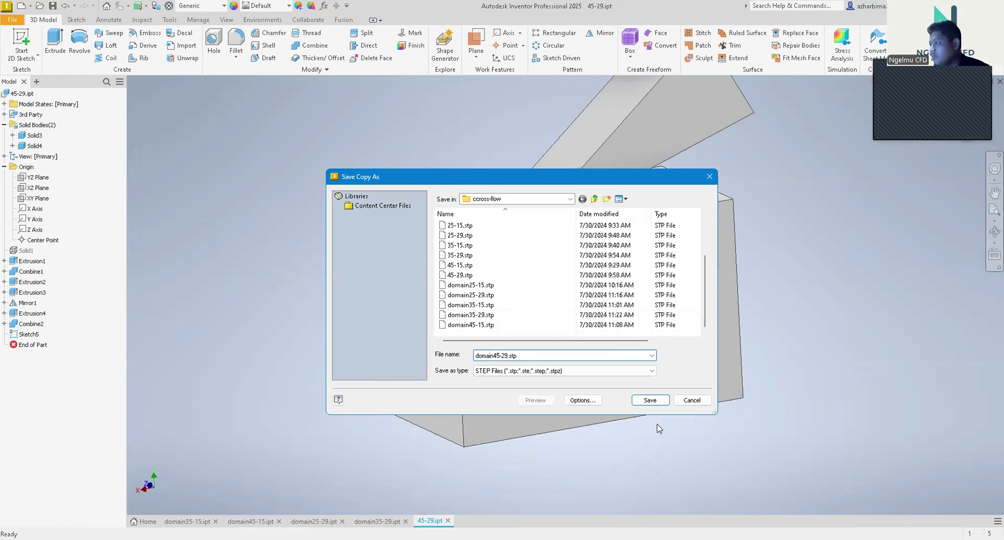
{"action": "left_click", "coordinate": [654, 402]}
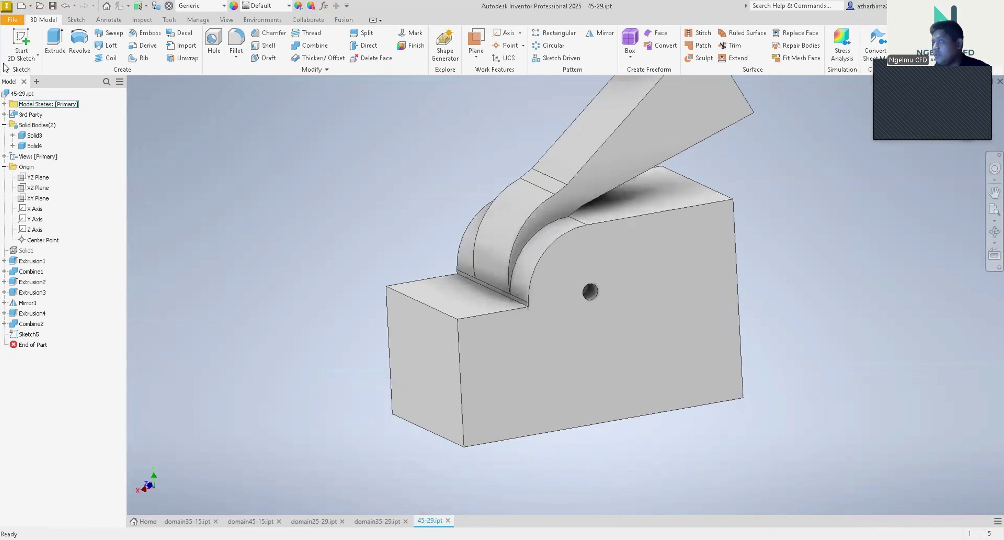
- Save the part under the new name domain45-29.ipt in the ccross-flow folder
{"action": "key", "text": "alt+f"}
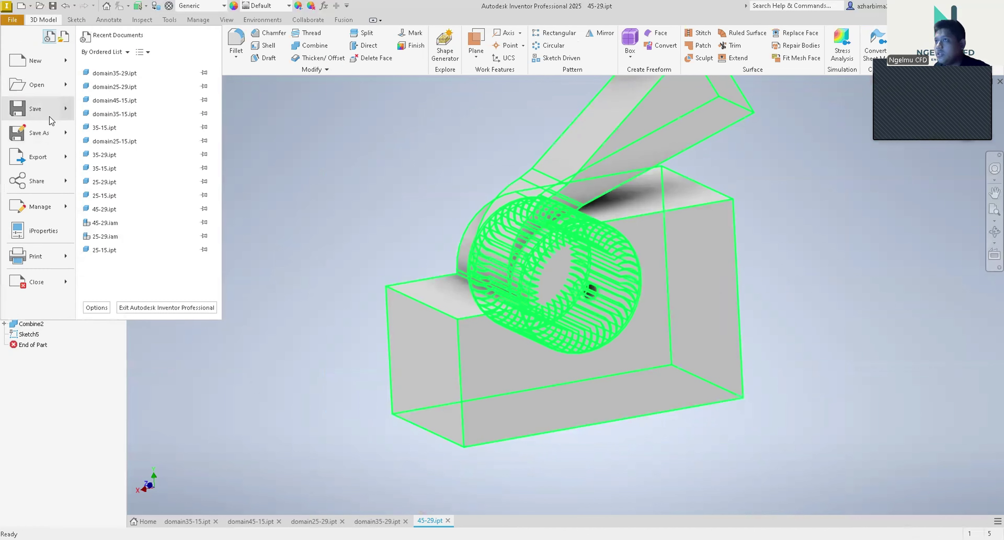
{"action": "left_click", "coordinate": [450, 282]}
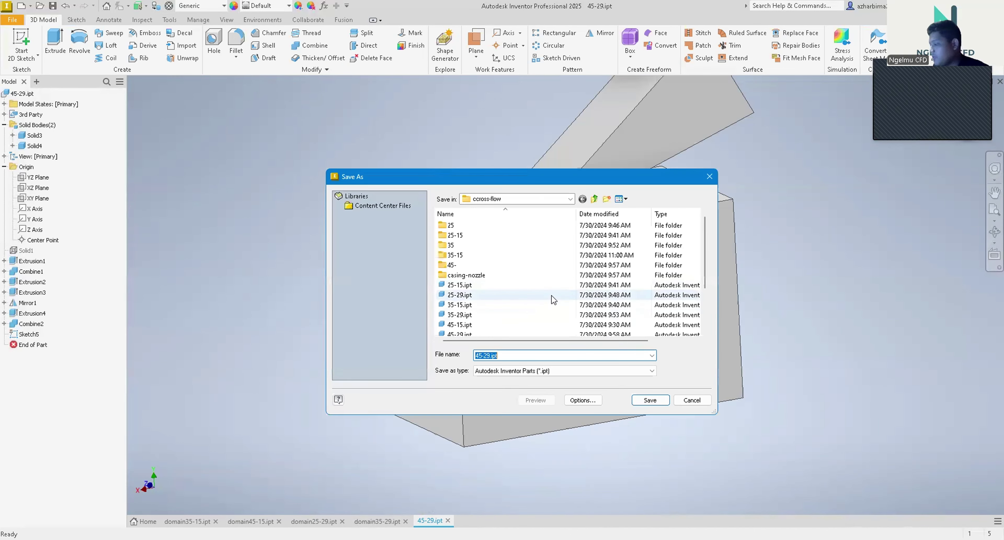
{"action": "key", "text": "Home"}
{"action": "type", "text": "domain\\"}
{"action": "key", "text": "Return"}
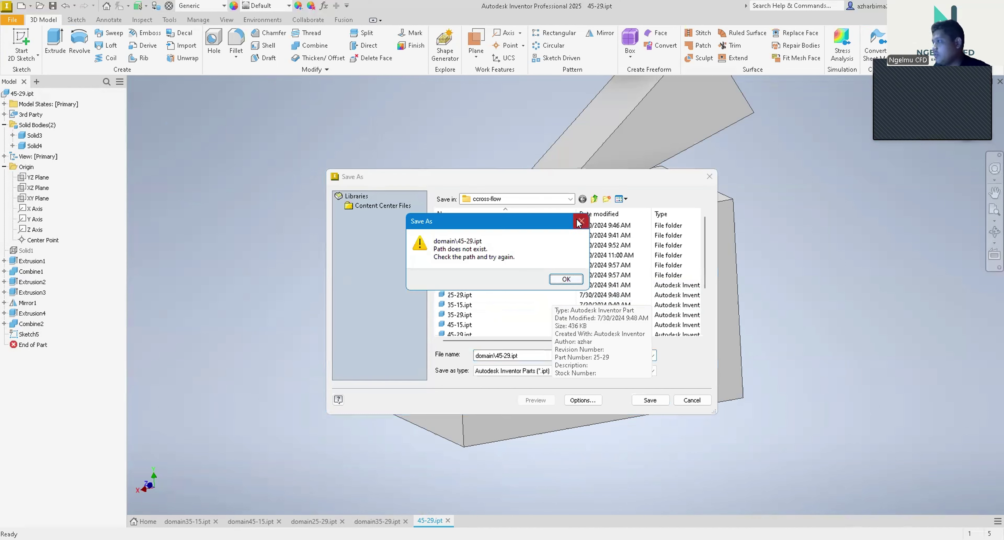
{"action": "left_click", "coordinate": [579, 222]}
{"action": "left_click", "coordinate": [496, 355]}
{"action": "key", "text": "BackSpace"}
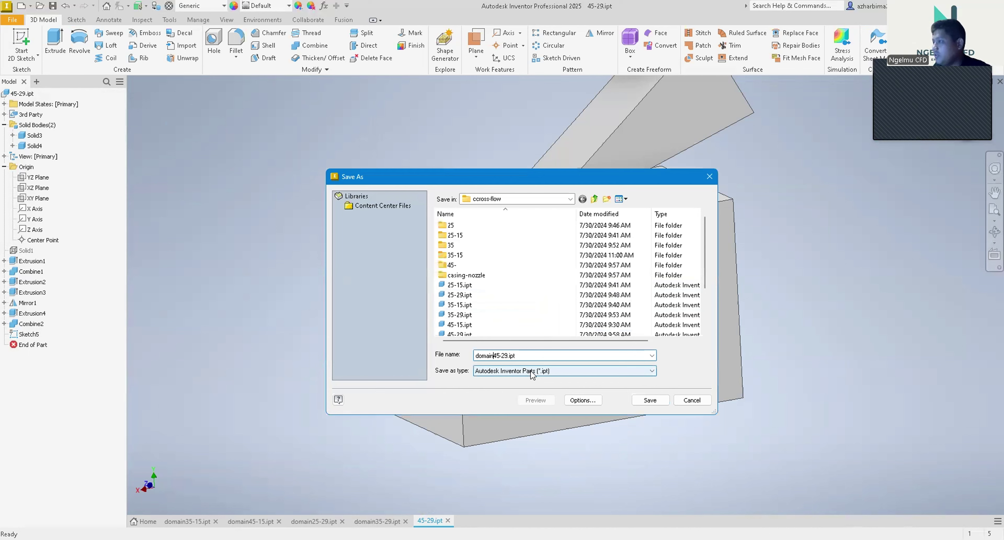
{"action": "key", "text": "Return"}
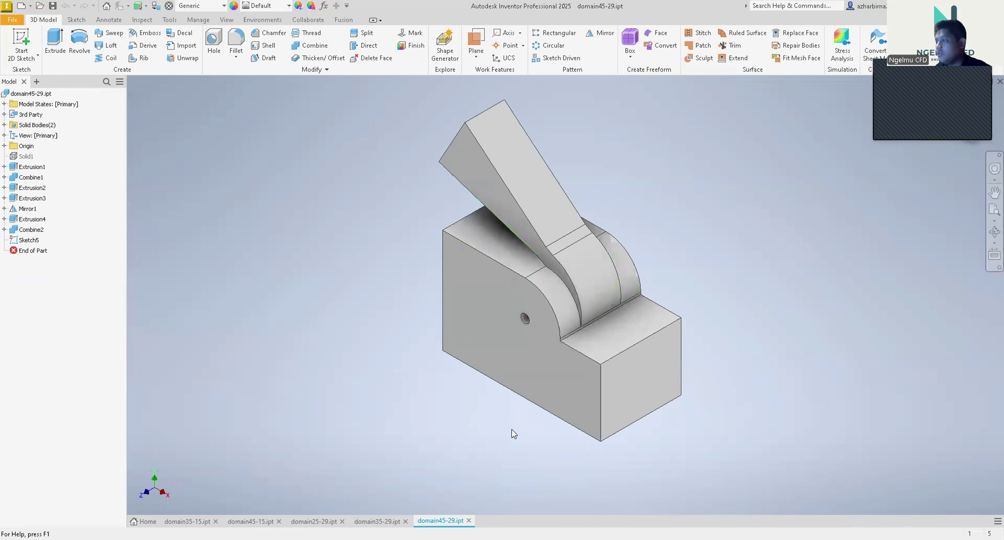
{"action": "left_click", "coordinate": [520, 284]}
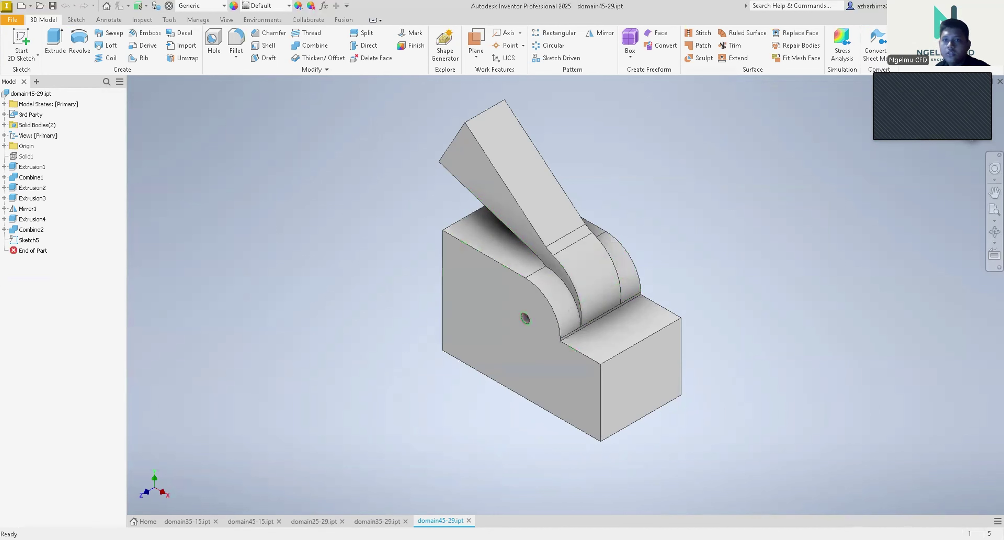